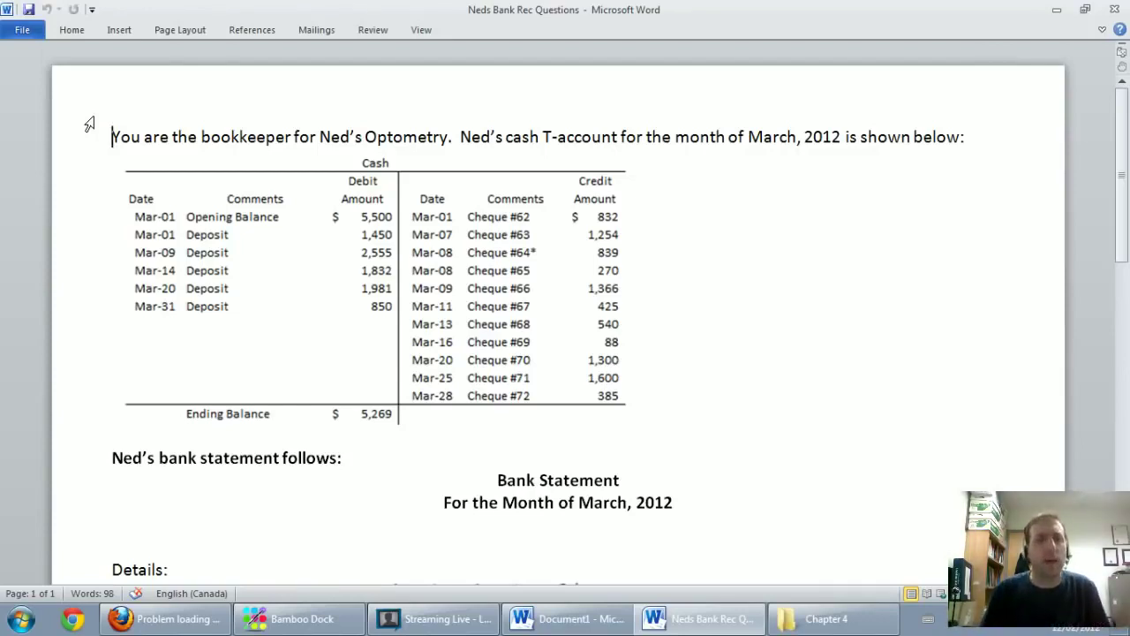
Review the whole exercise, from the cash T-account through the bank statement and notes to the required task.
scroll(89, 124, "down", 1)
left_click(276, 155)
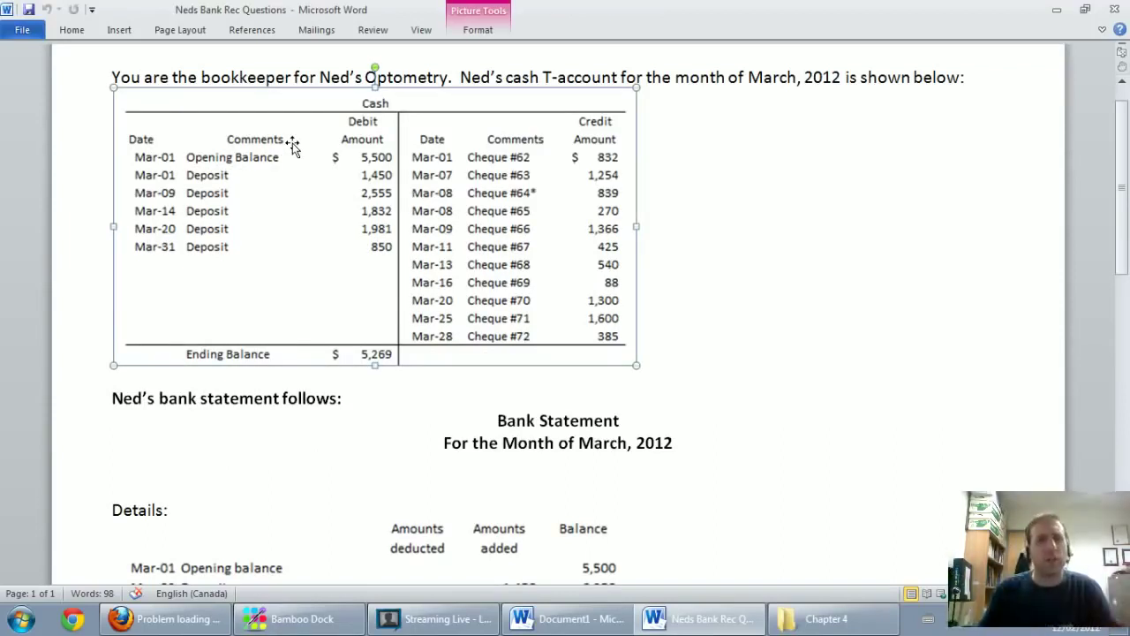
scroll(291, 145, "down", 5)
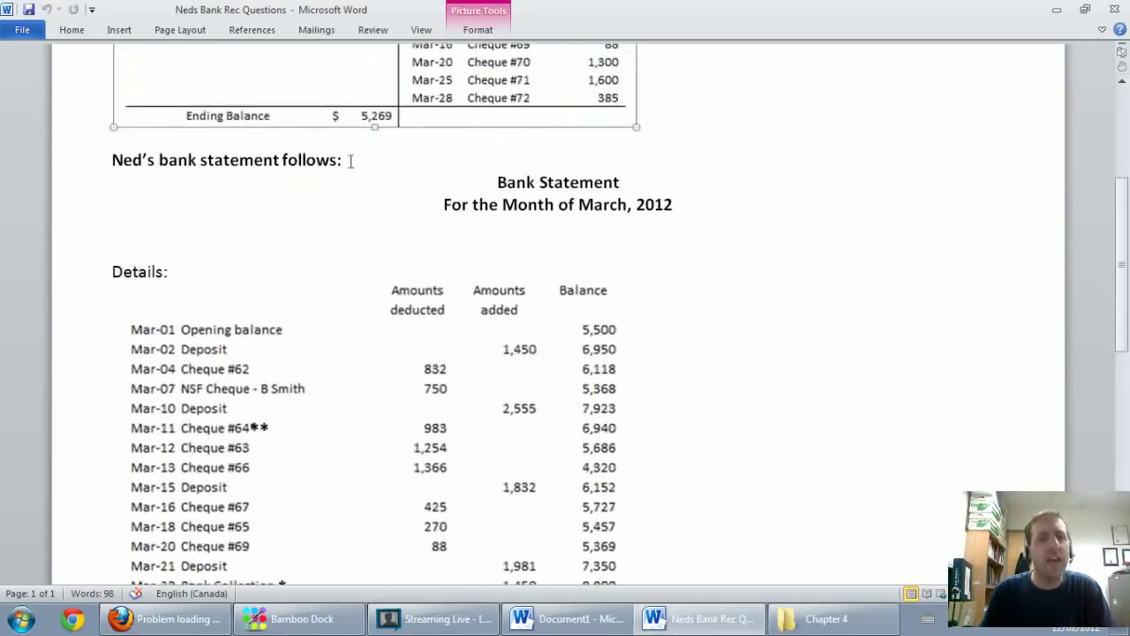
left_click_drag(498, 182, 663, 277)
scroll(663, 278, "down", 5)
scroll(636, 256, "up", 3)
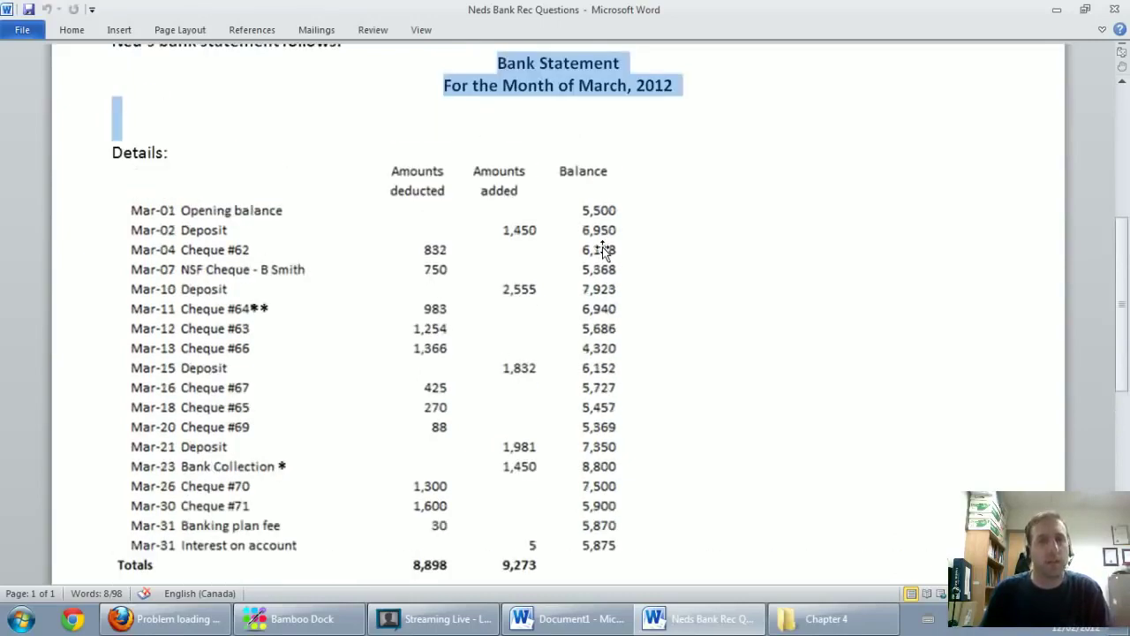
scroll(603, 246, "down", 5)
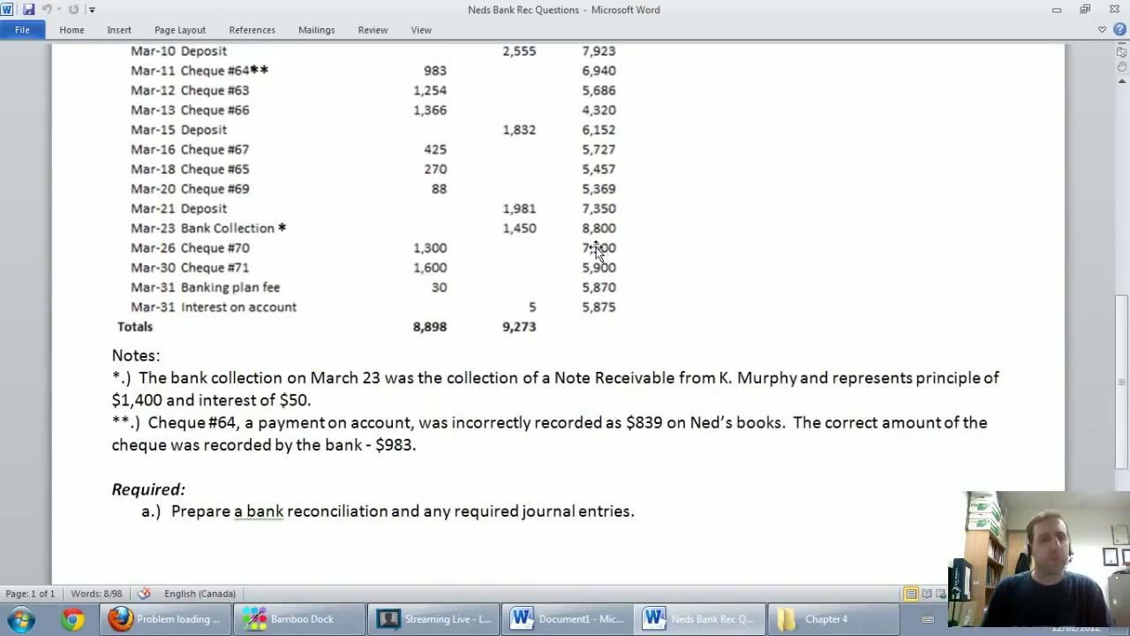
left_click(71, 508)
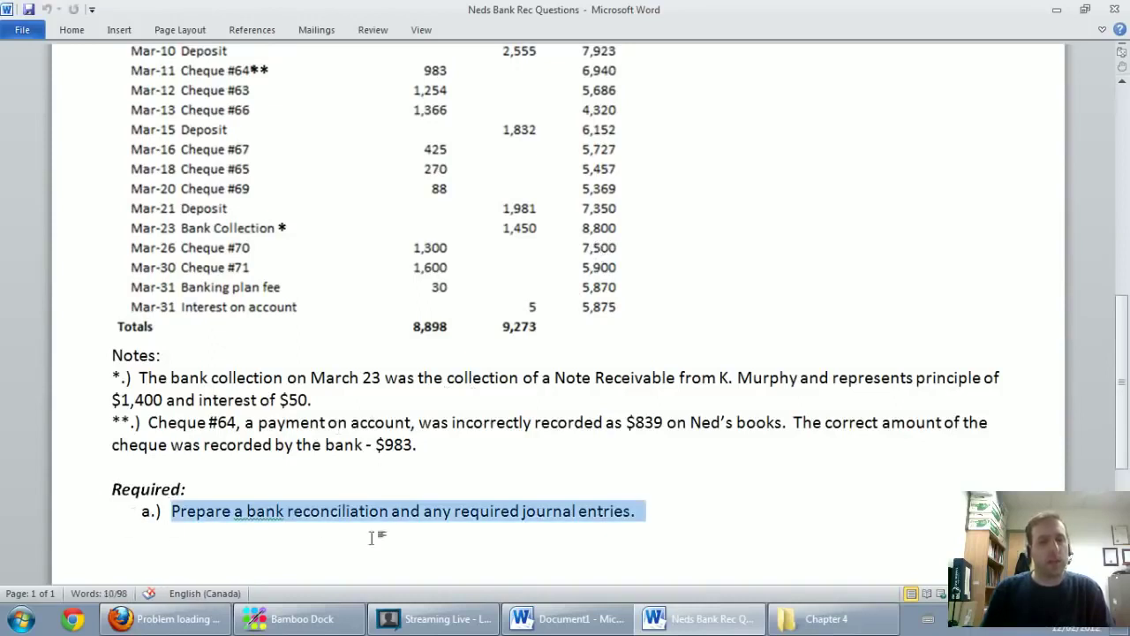
scroll(389, 522, "down", 2)
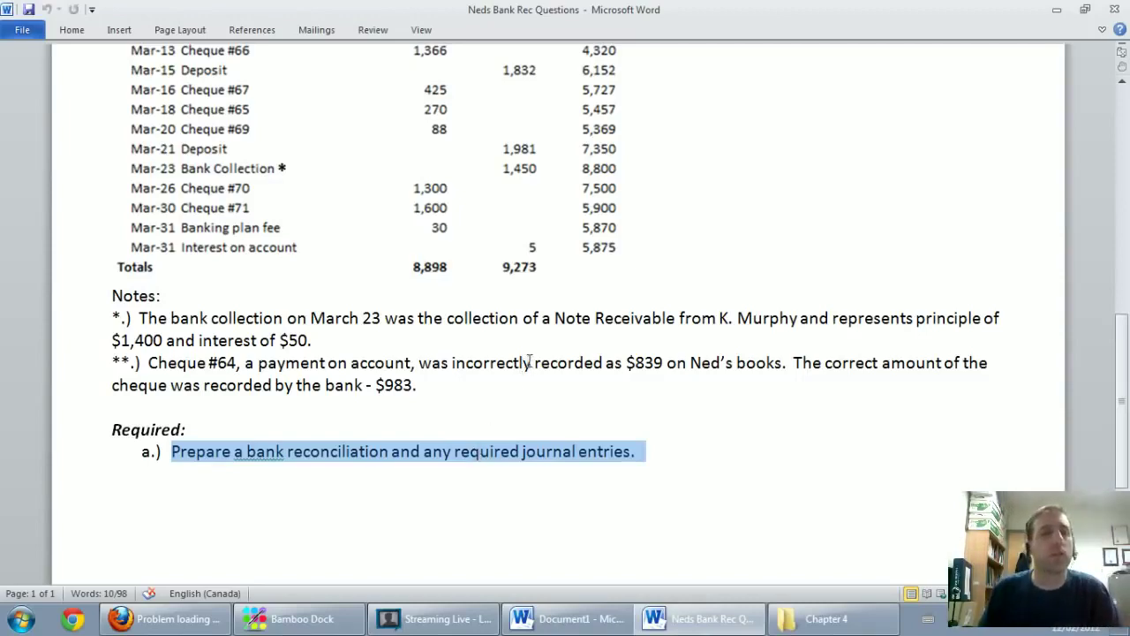
Examine Ned's cash T-account for March and its ending balance.
scroll(533, 363, "up", 12)
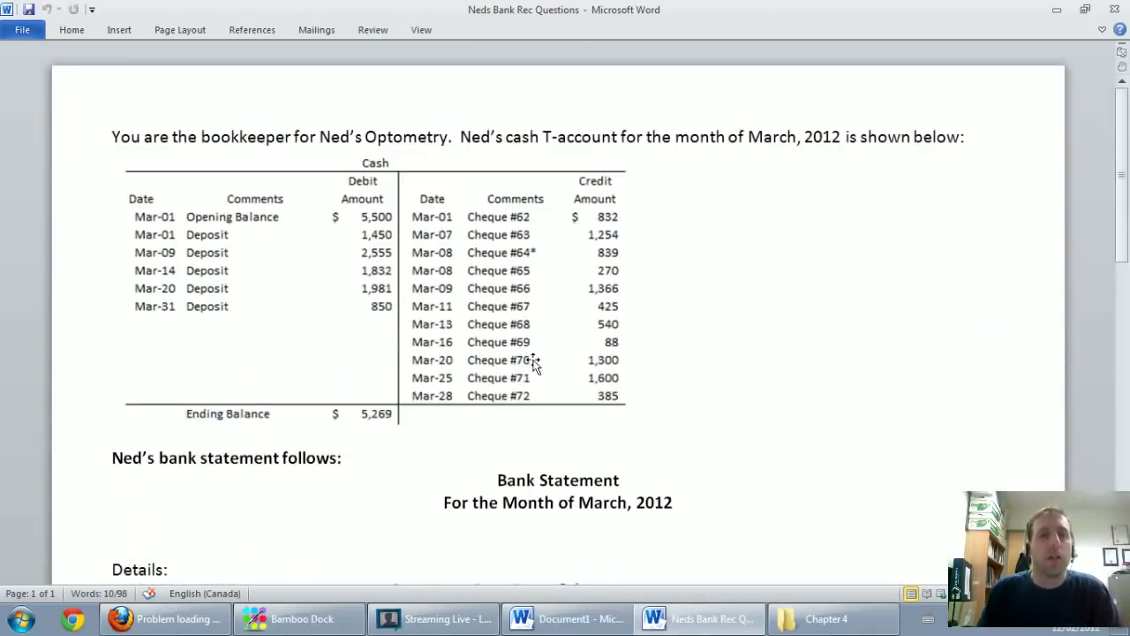
left_click(521, 360)
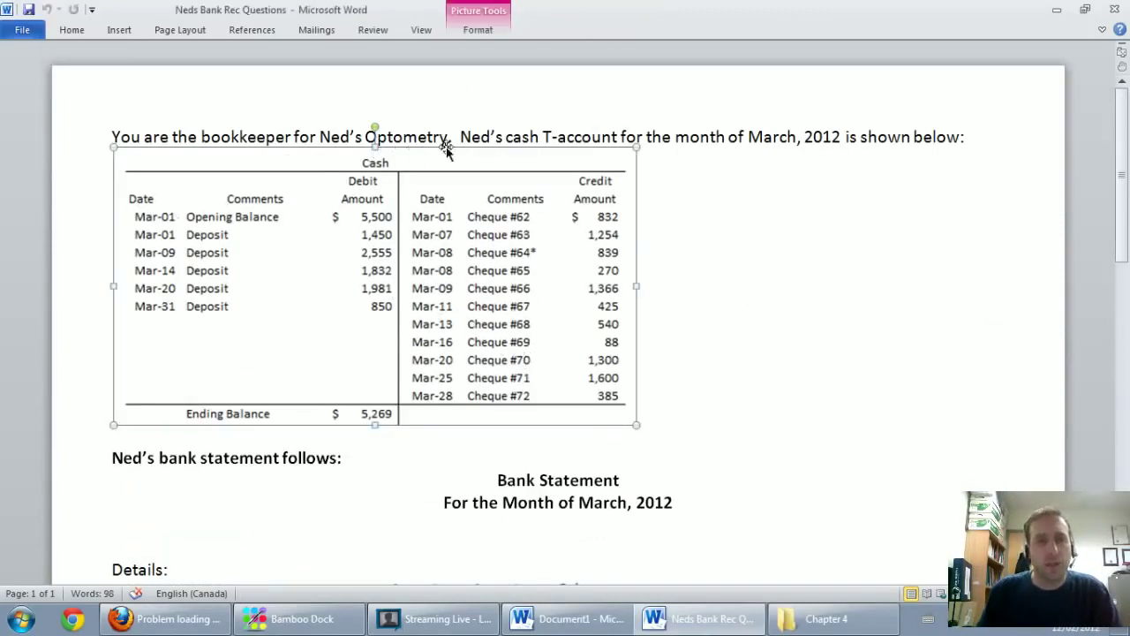
left_click(541, 138)
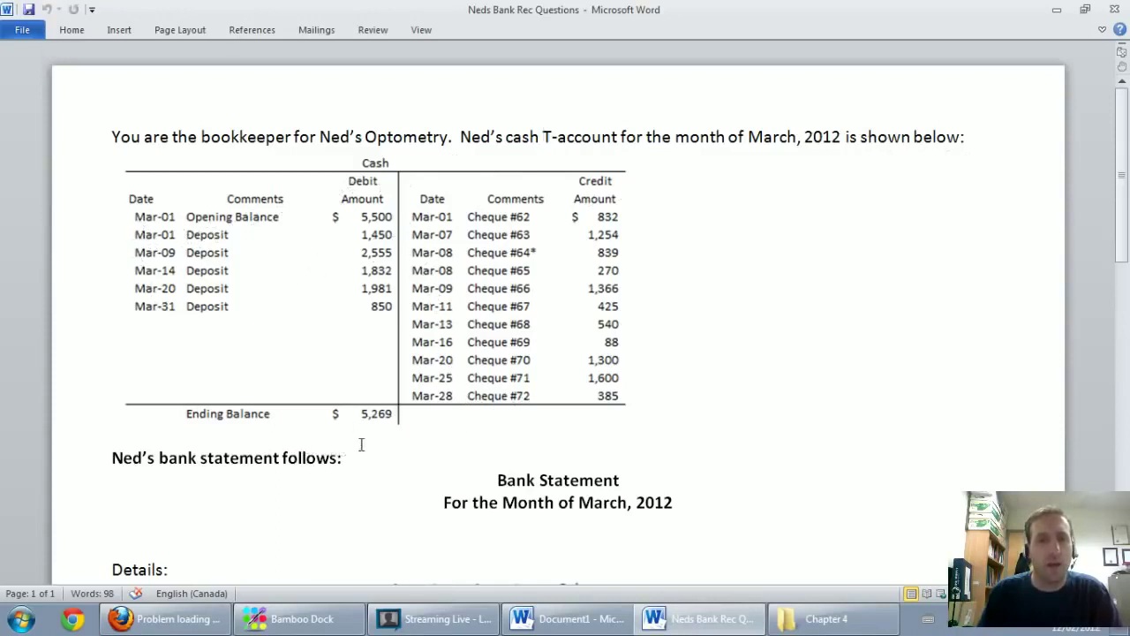
left_click(386, 422)
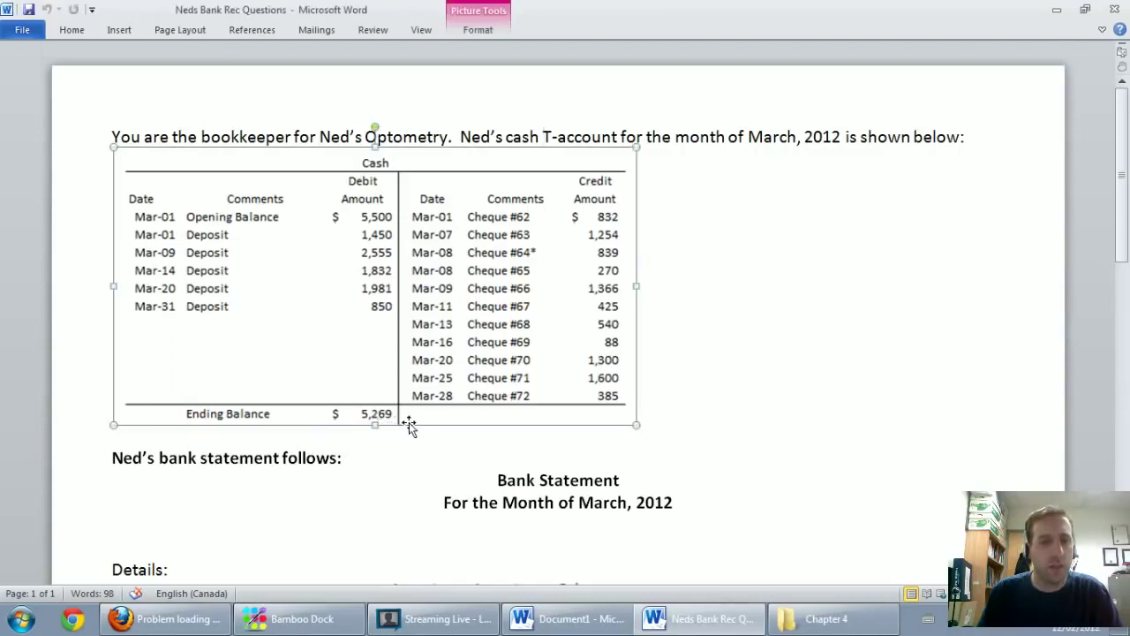
left_click(458, 457)
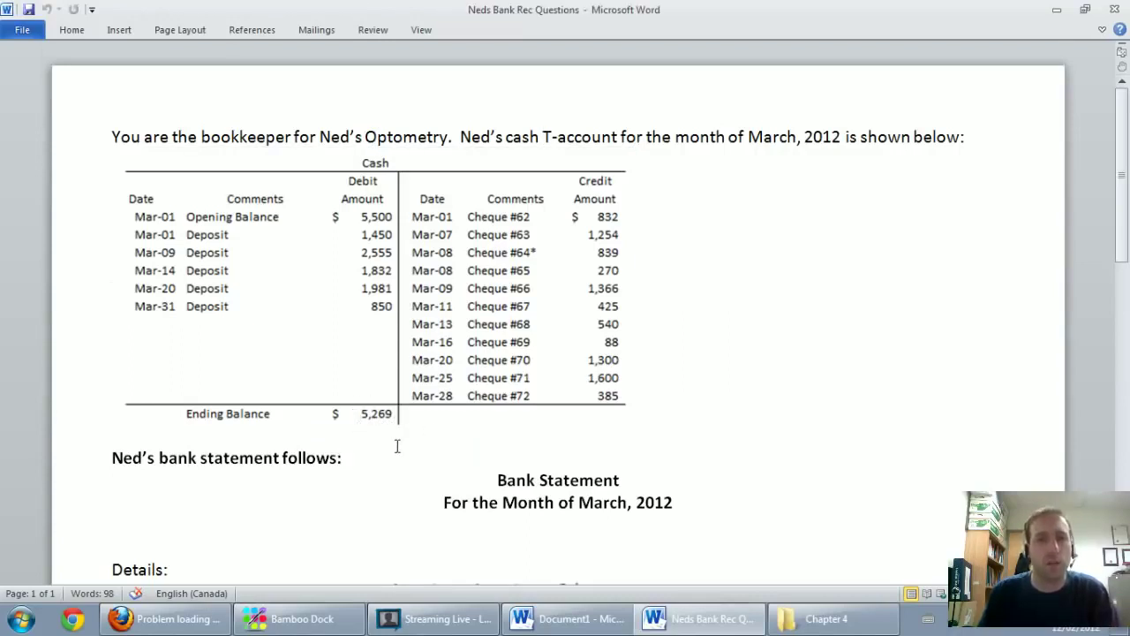
Examine the March bank statement's deducted amounts, added amounts and running balance.
scroll(424, 439, "down", 3)
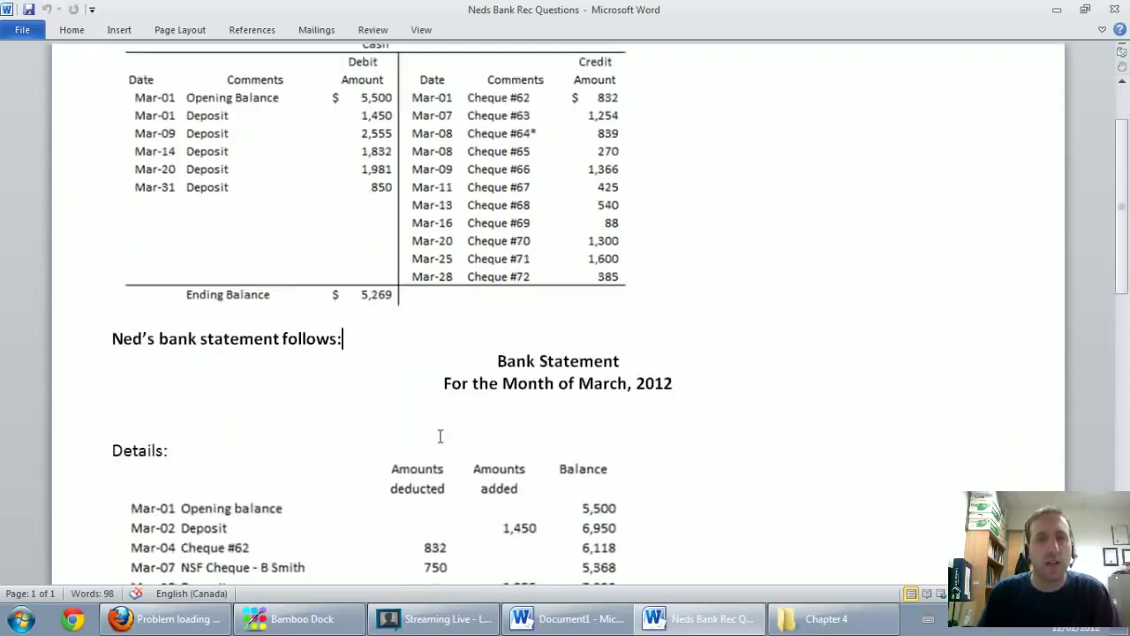
scroll(438, 439, "down", 3)
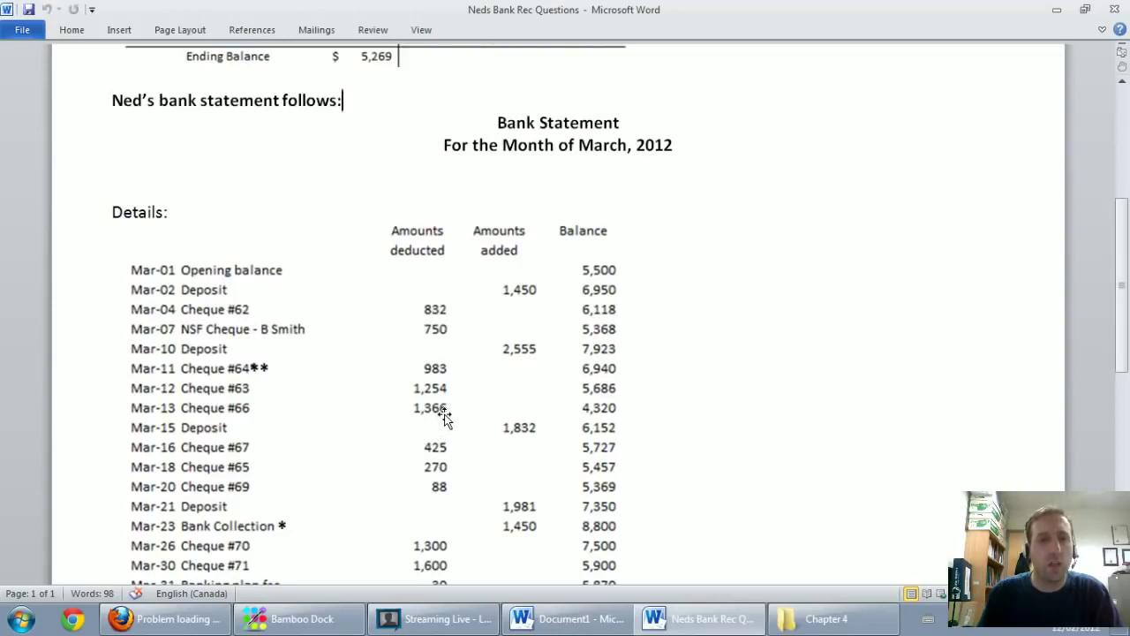
scroll(444, 419, "down", 1)
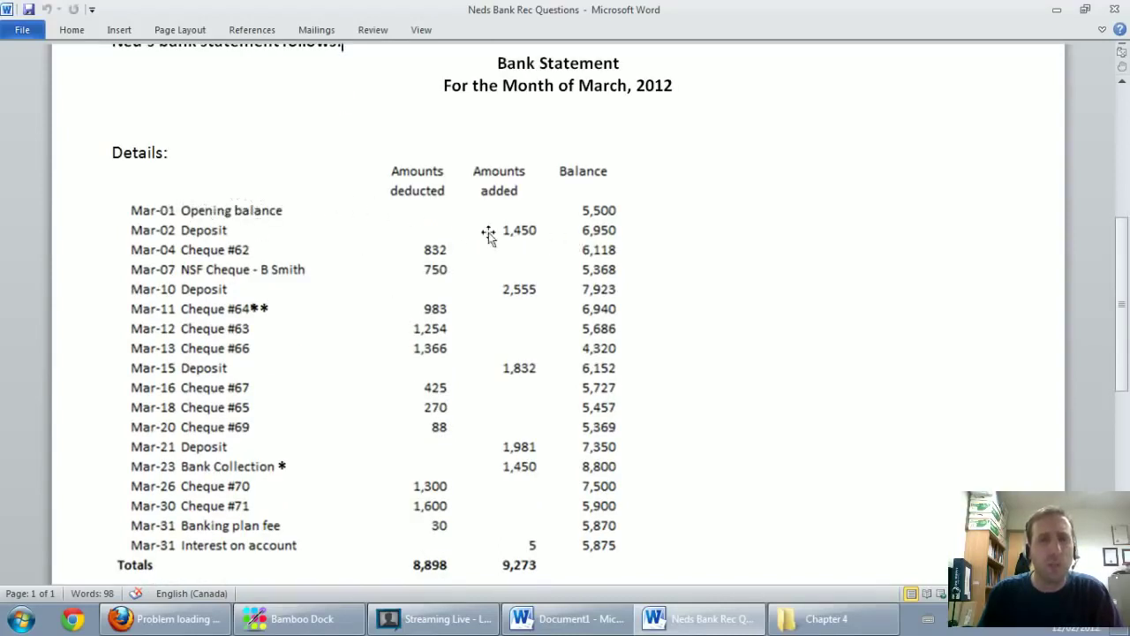
scroll(421, 192, "up", 2)
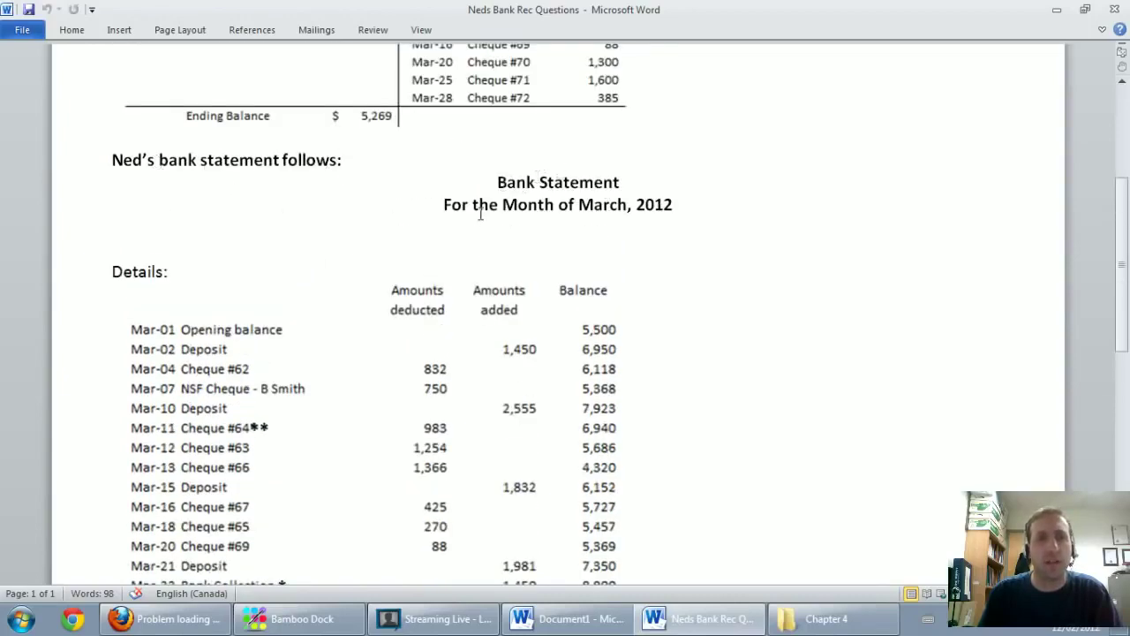
scroll(472, 212, "down", 3)
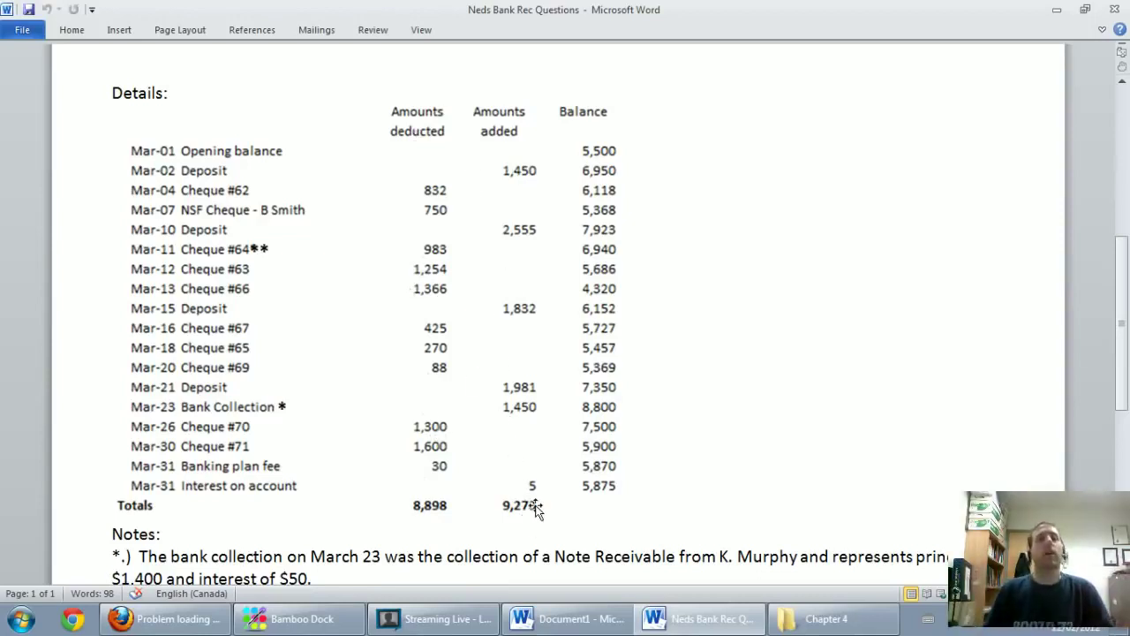
left_click(453, 124)
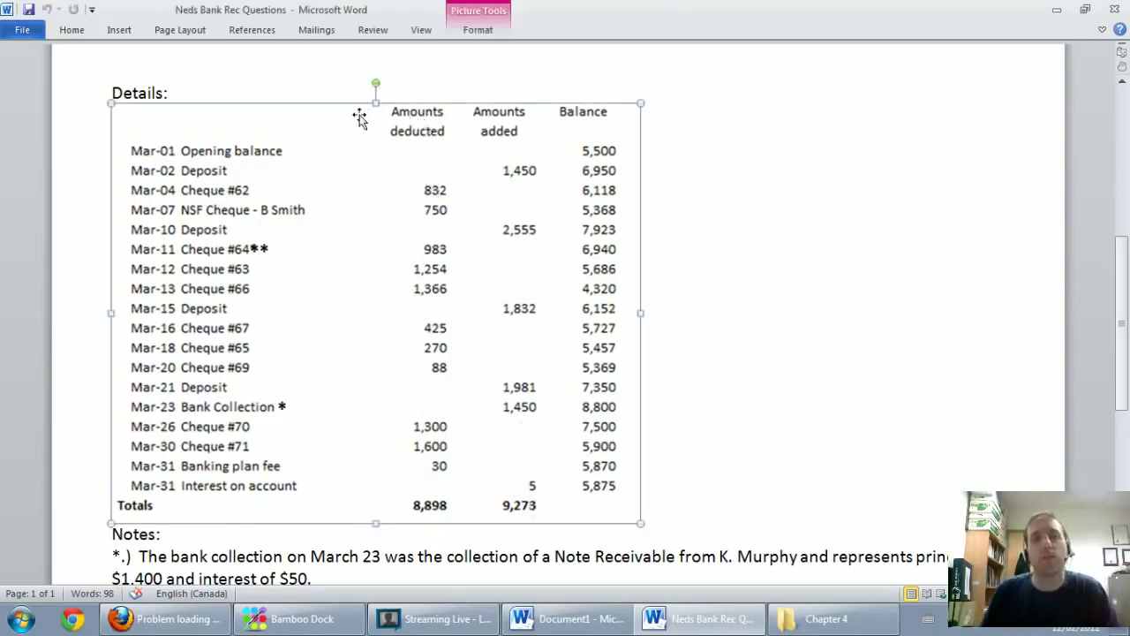
left_click(325, 92)
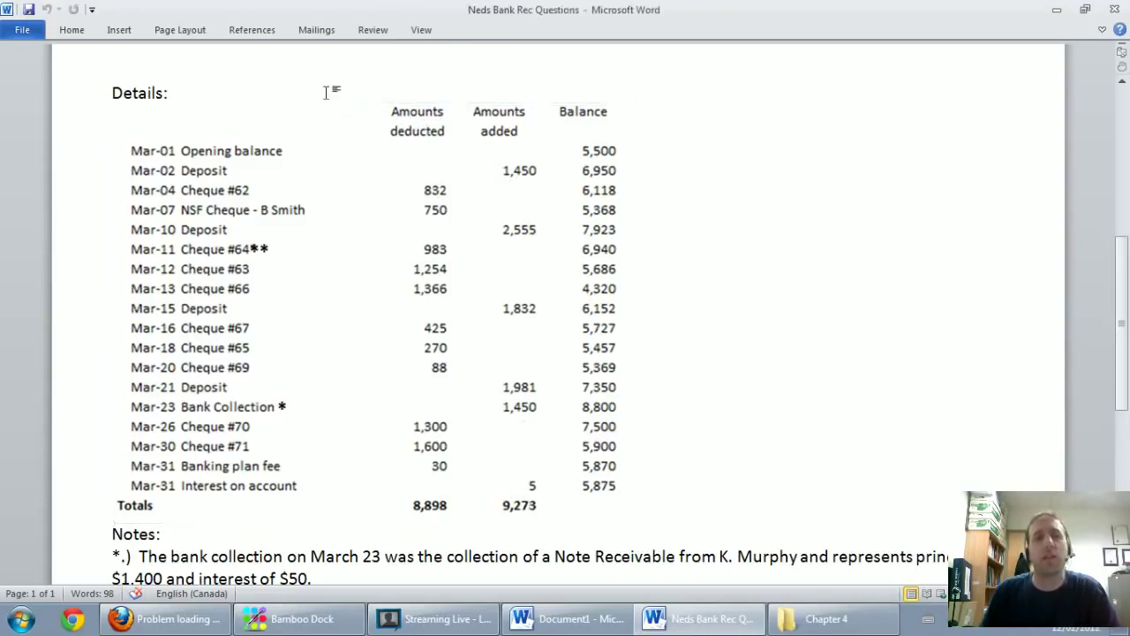
left_click(422, 124)
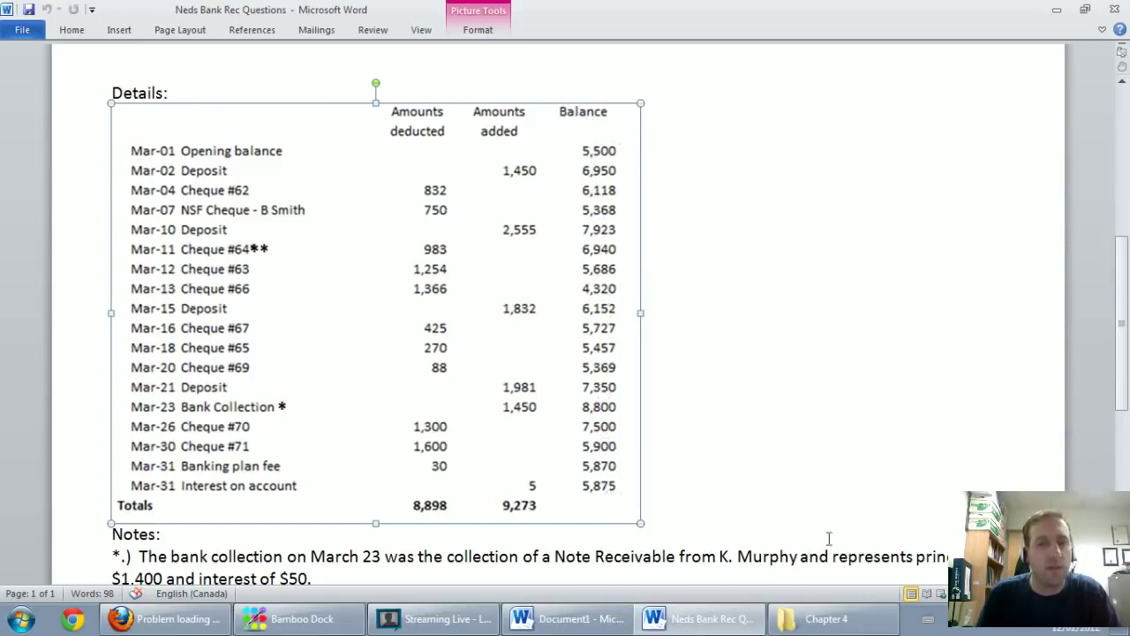
Compare the cash account's ending balance with the bank statement's final balance.
scroll(918, 466, "down", 3)
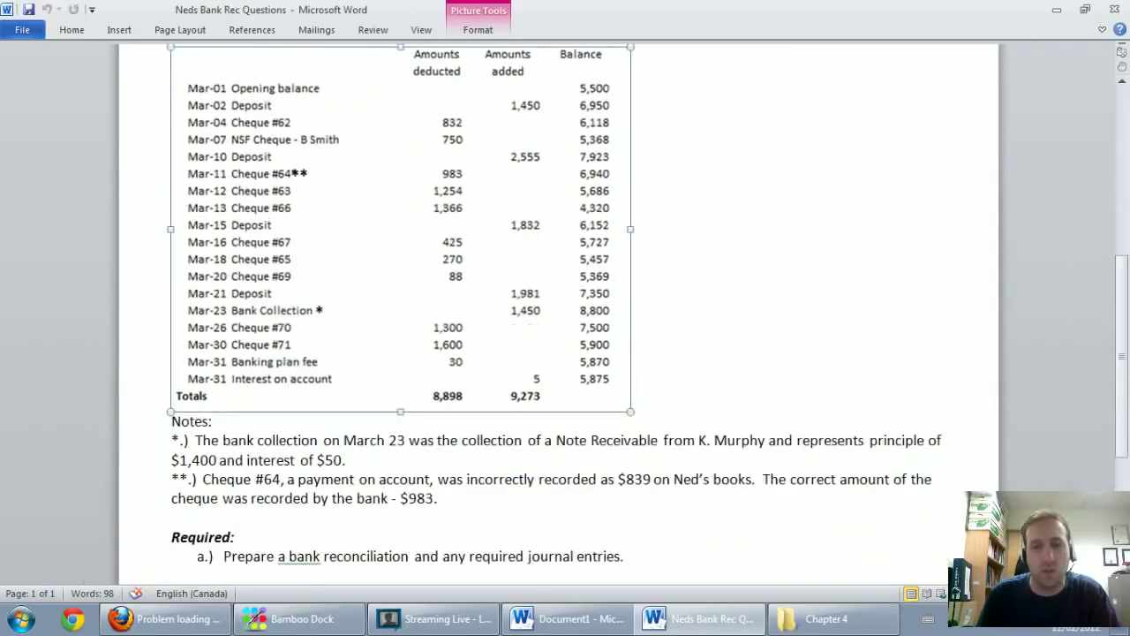
scroll(918, 466, "down", 2, "ctrl")
scroll(918, 466, "up", 1)
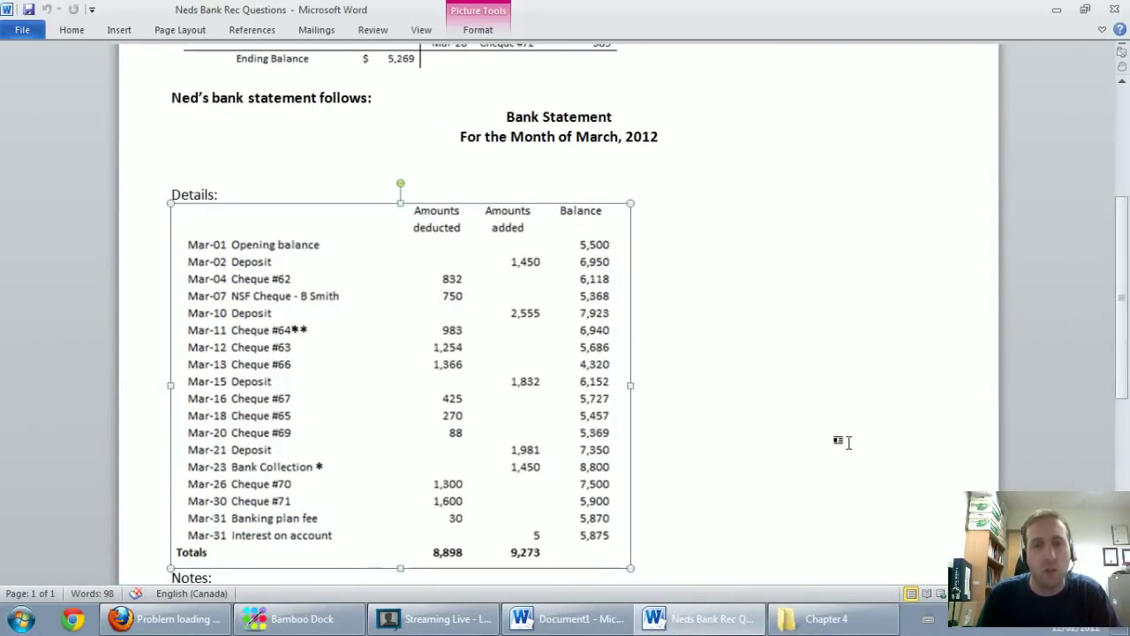
left_click(398, 75)
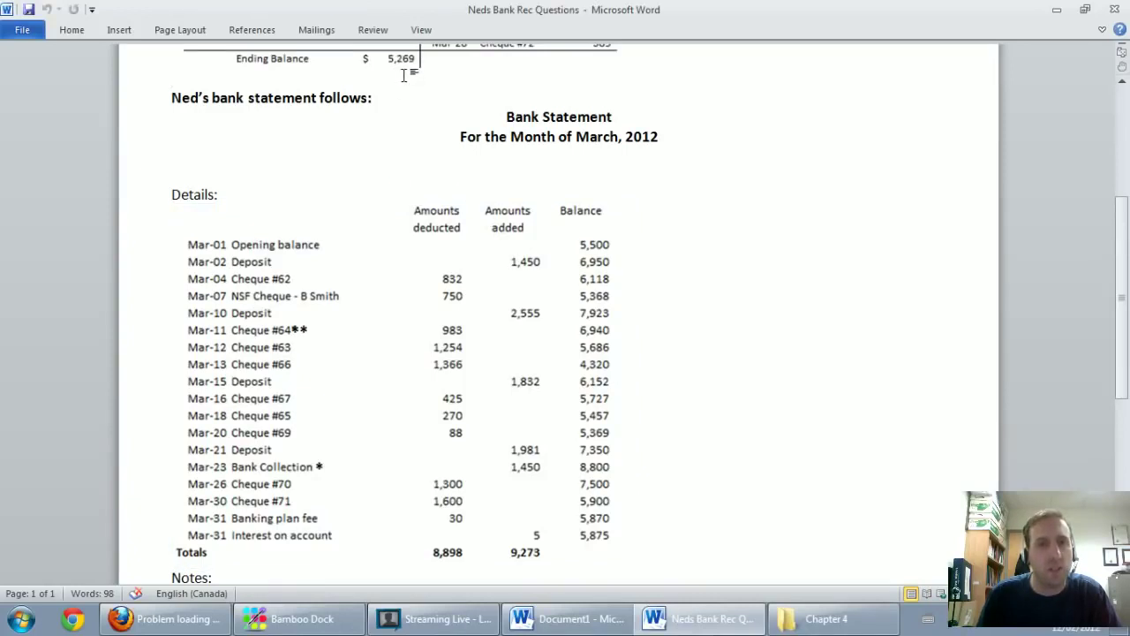
left_click(605, 541)
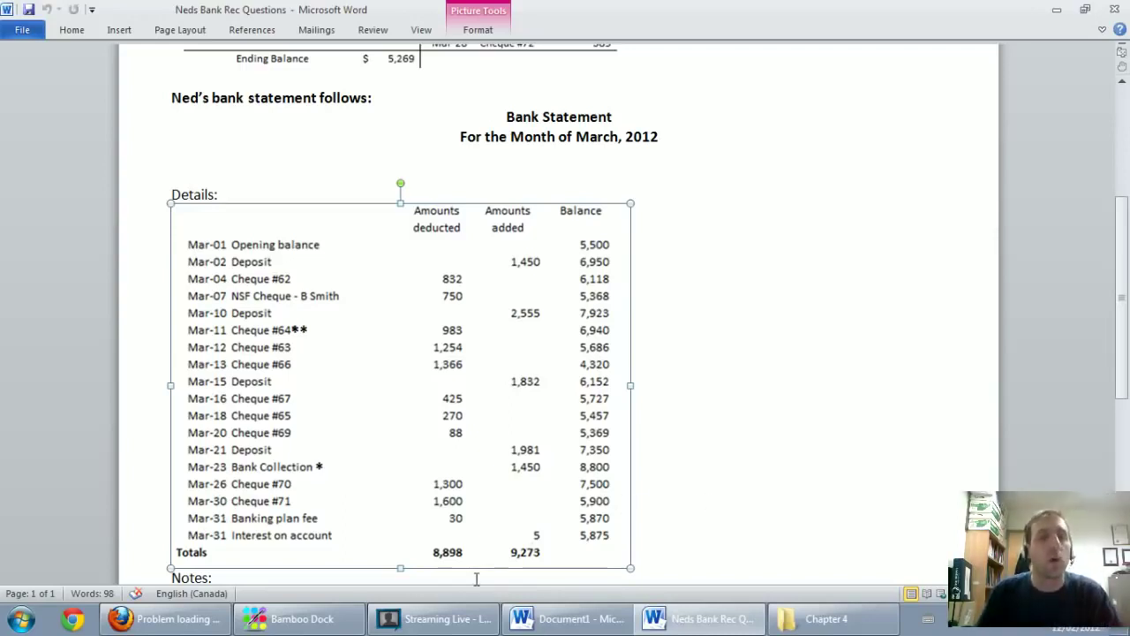
In the blank Document1, handwrite the heading "Ned's Optometry" with "Bank Reconciliation" beneath it, using the thicker black pen.
left_click(569, 618)
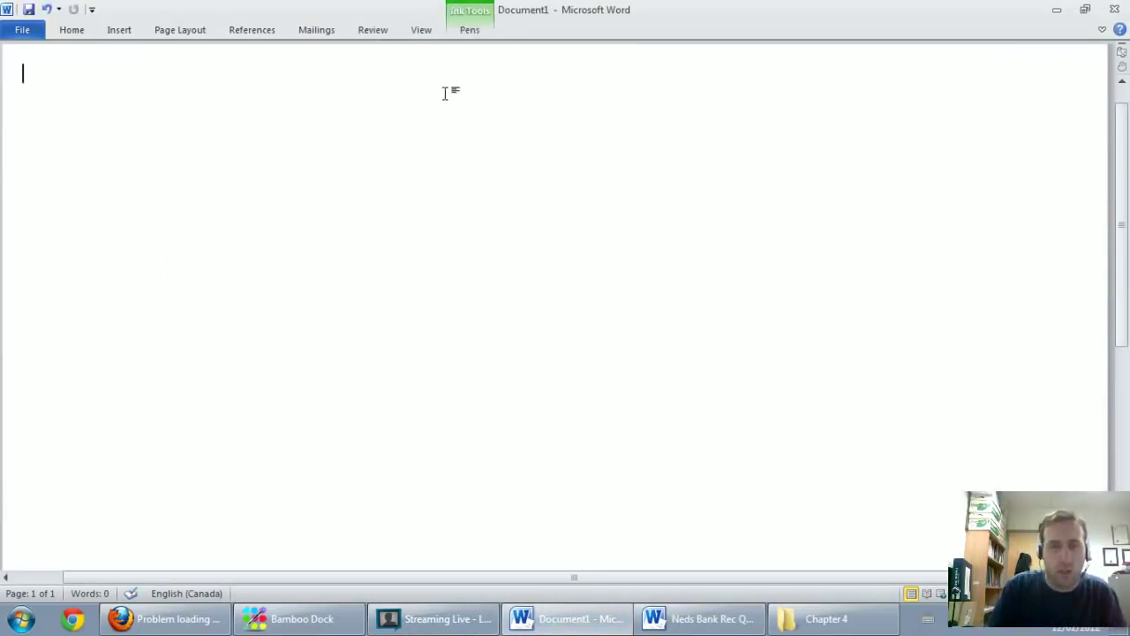
double_click(481, 9)
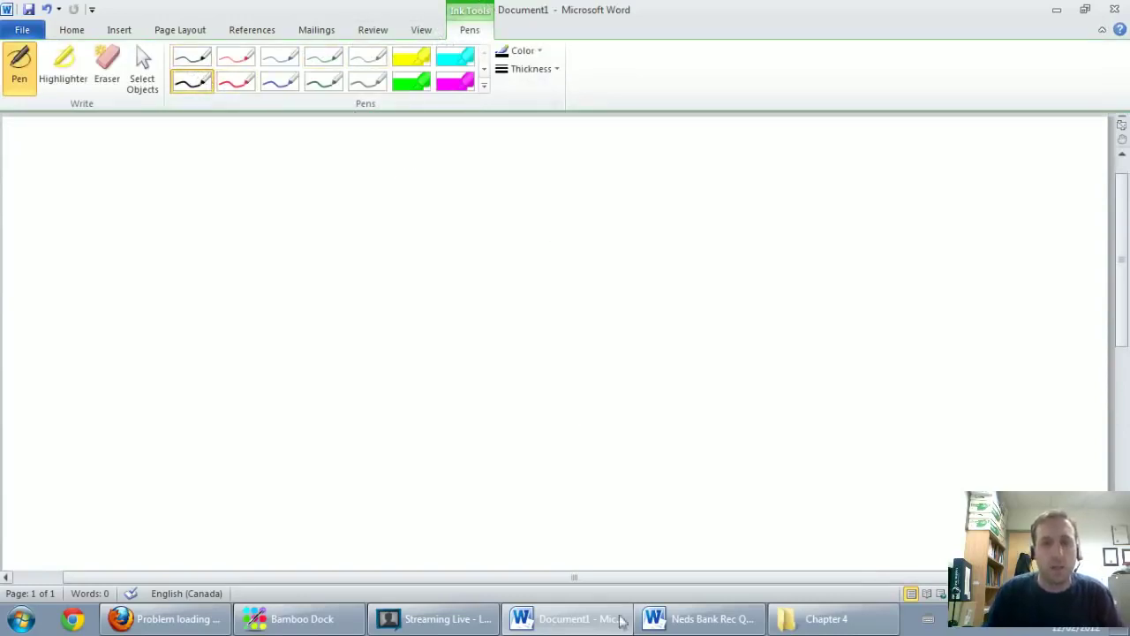
left_click(699, 618)
scroll(696, 451, "up", 5)
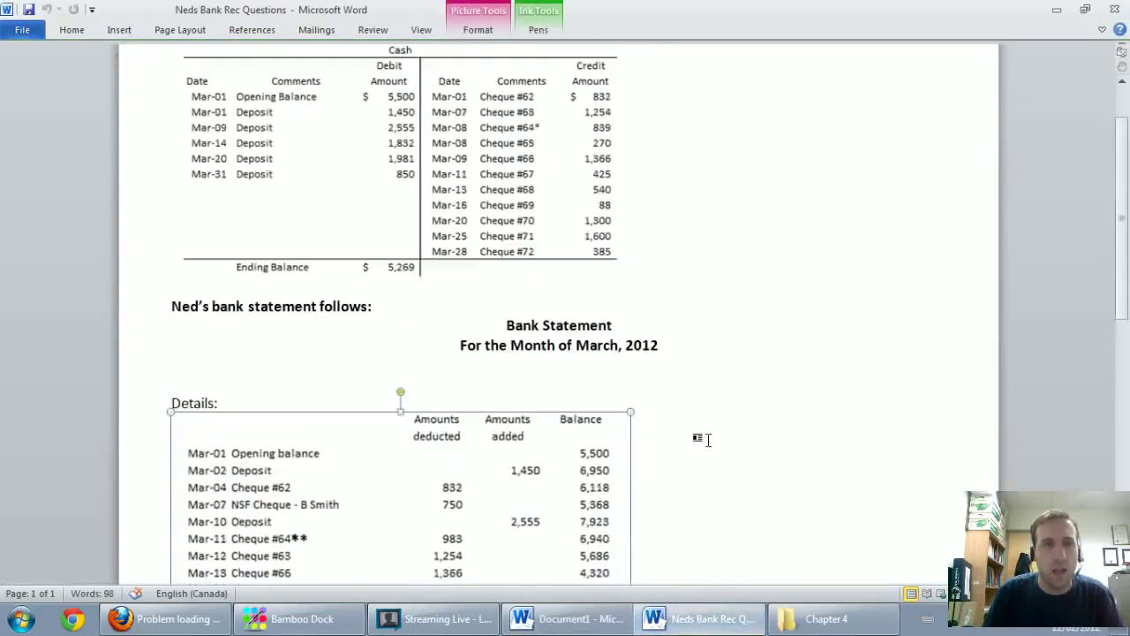
left_click(629, 623)
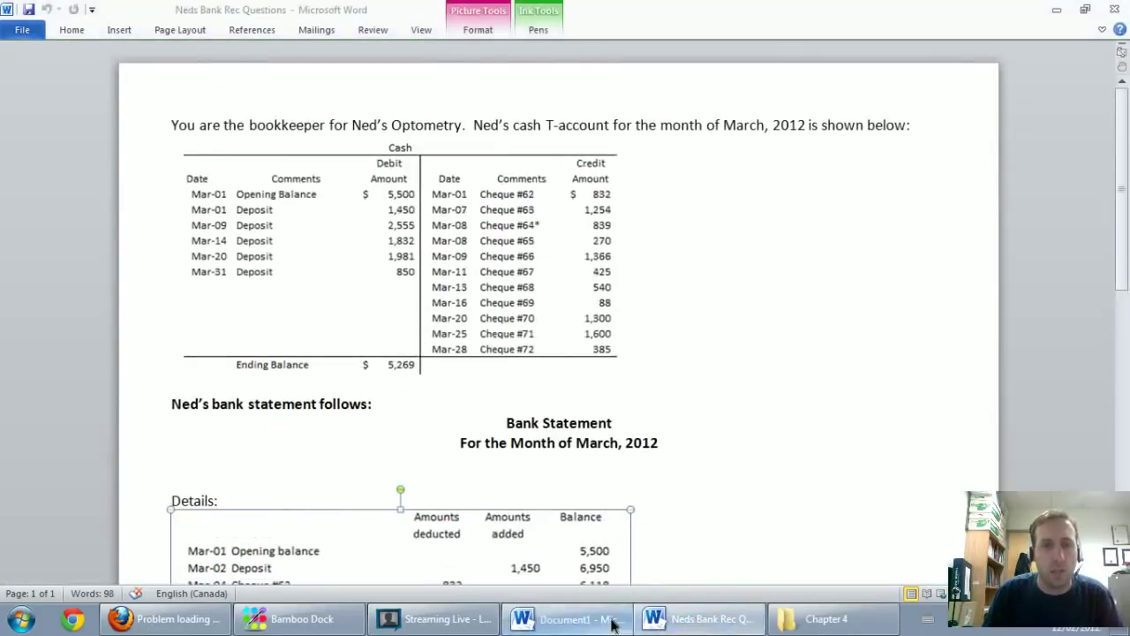
right_click(705, 558)
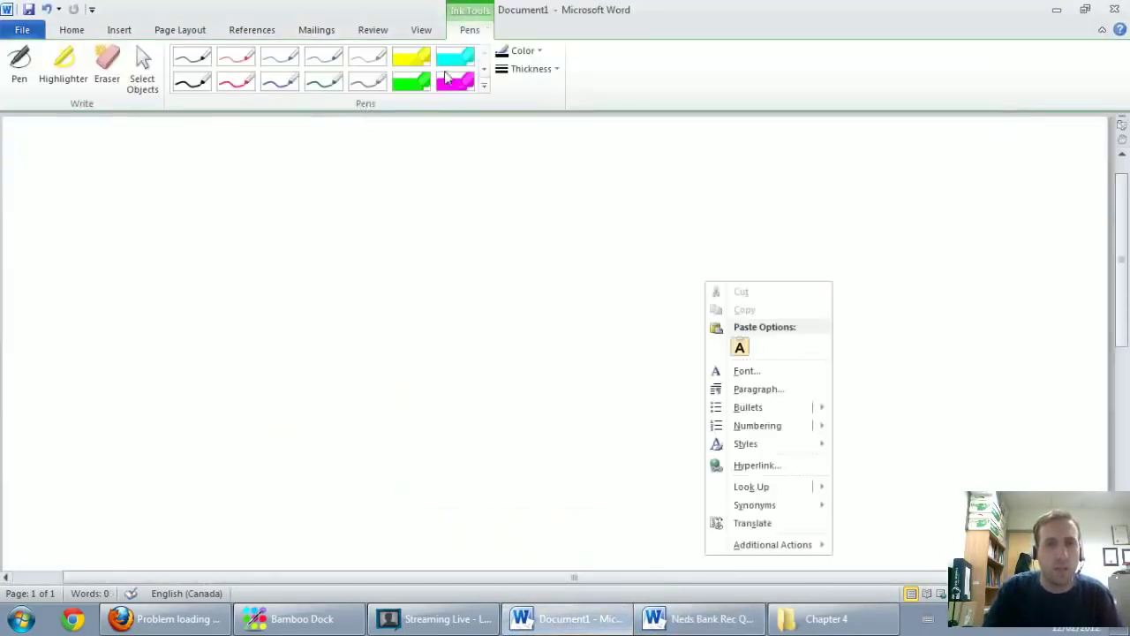
left_click(193, 79)
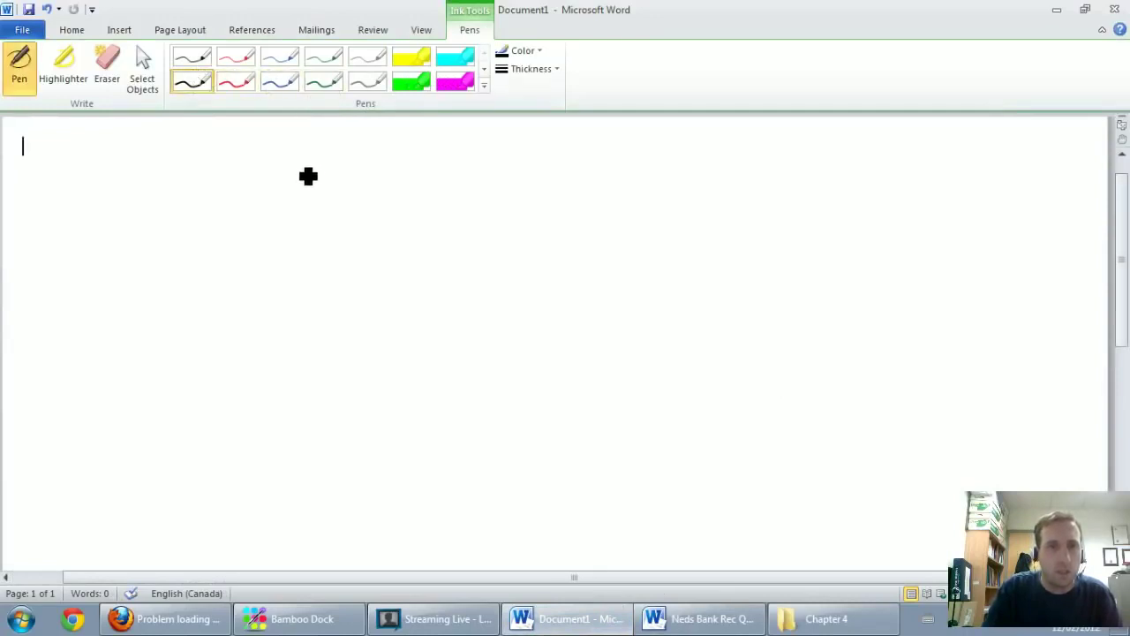
mouse_move(299, 140)
left_mouse_down()
mouse_move(313, 179)
mouse_move(335, 167)
mouse_move(369, 176)
mouse_move(401, 153)
mouse_move(385, 173)
mouse_move(468, 172)
mouse_move(479, 147)
mouse_move(510, 169)
mouse_move(583, 151)
mouse_move(628, 176)
mouse_move(631, 165)
mouse_move(632, 194)
left_mouse_up()
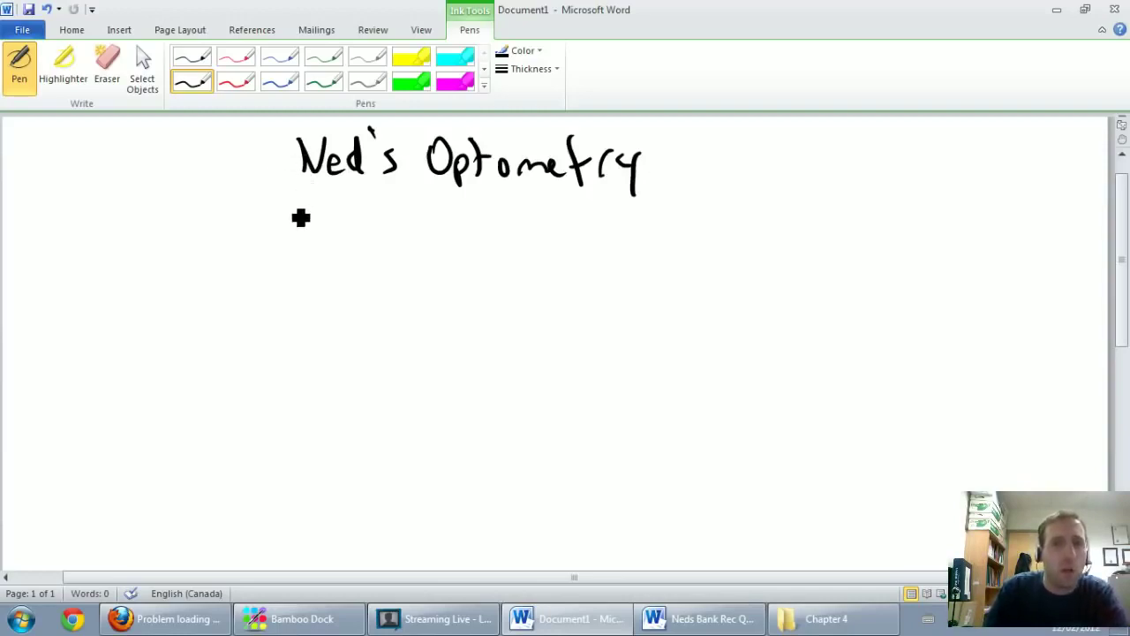
mouse_move(276, 183)
left_mouse_down()
mouse_move(303, 219)
mouse_move(368, 232)
left_mouse_up()
mouse_move(384, 189)
left_mouse_down()
mouse_move(397, 226)
mouse_move(452, 221)
mouse_move(495, 235)
mouse_move(592, 210)
mouse_move(649, 231)
left_mouse_up()
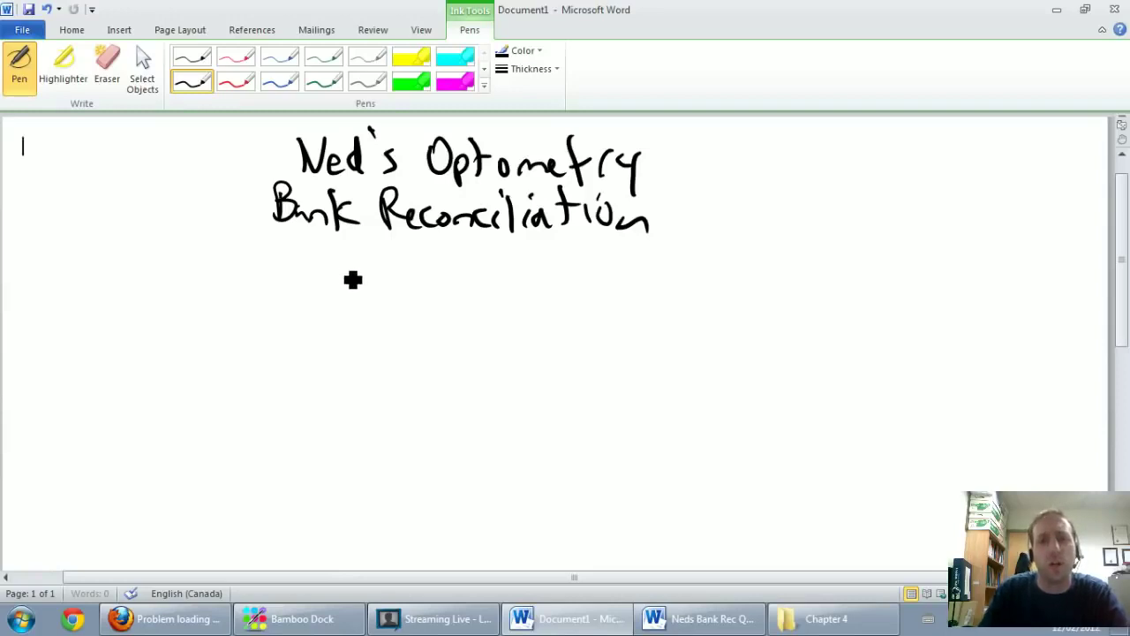
Check the statement period in the questions document and handwrite the date "Mar 31/2012" in black under Document1's heading.
left_click(699, 618)
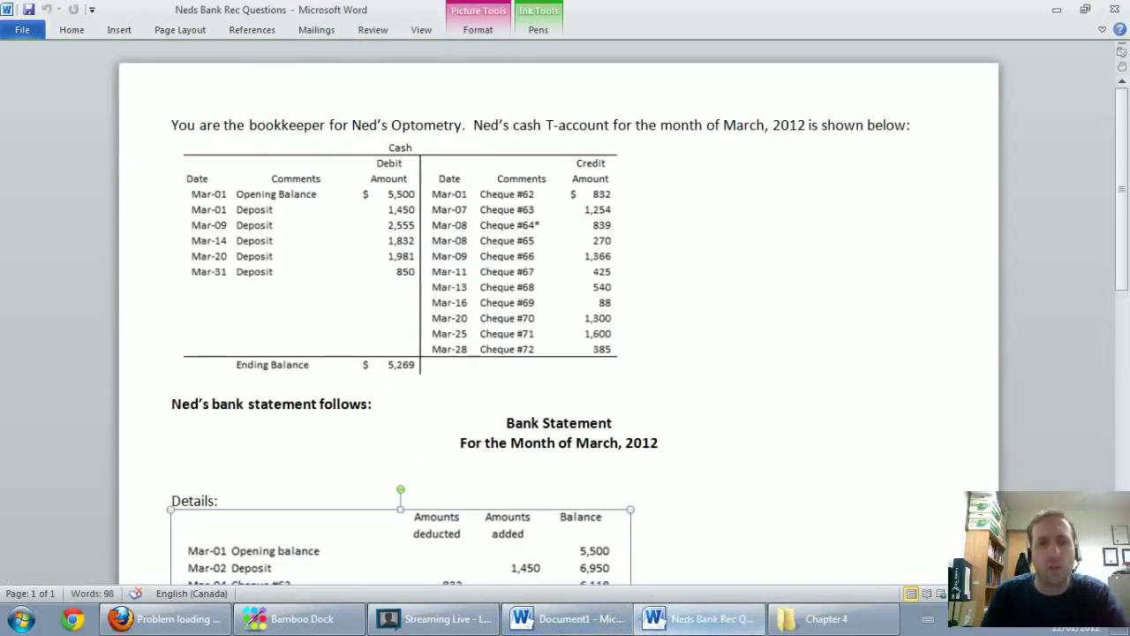
left_click(566, 618)
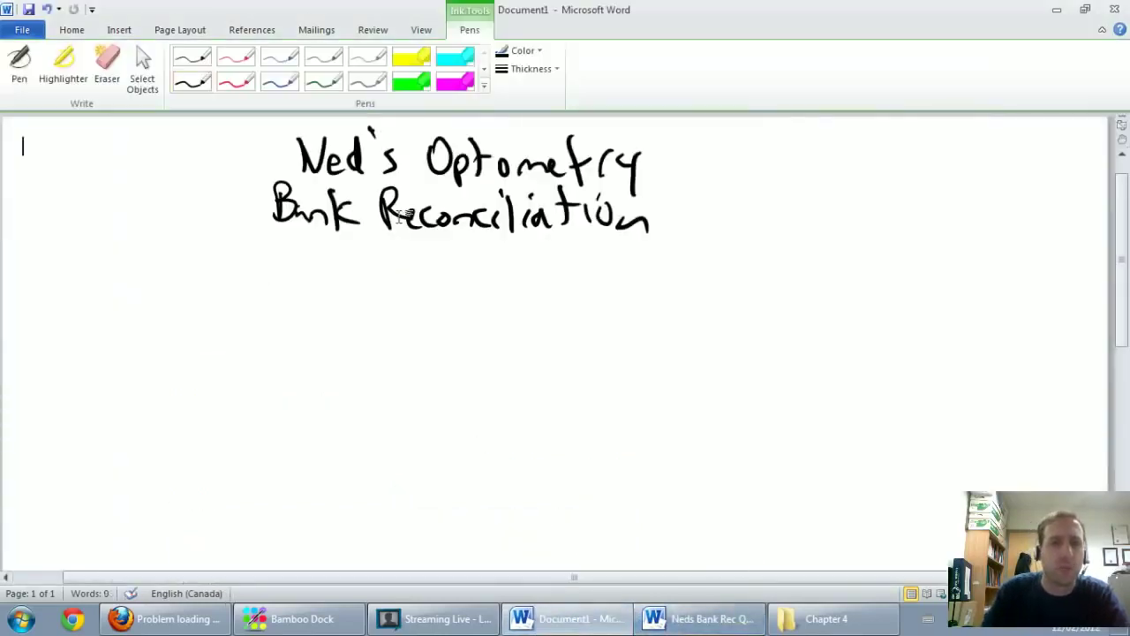
left_click(191, 81)
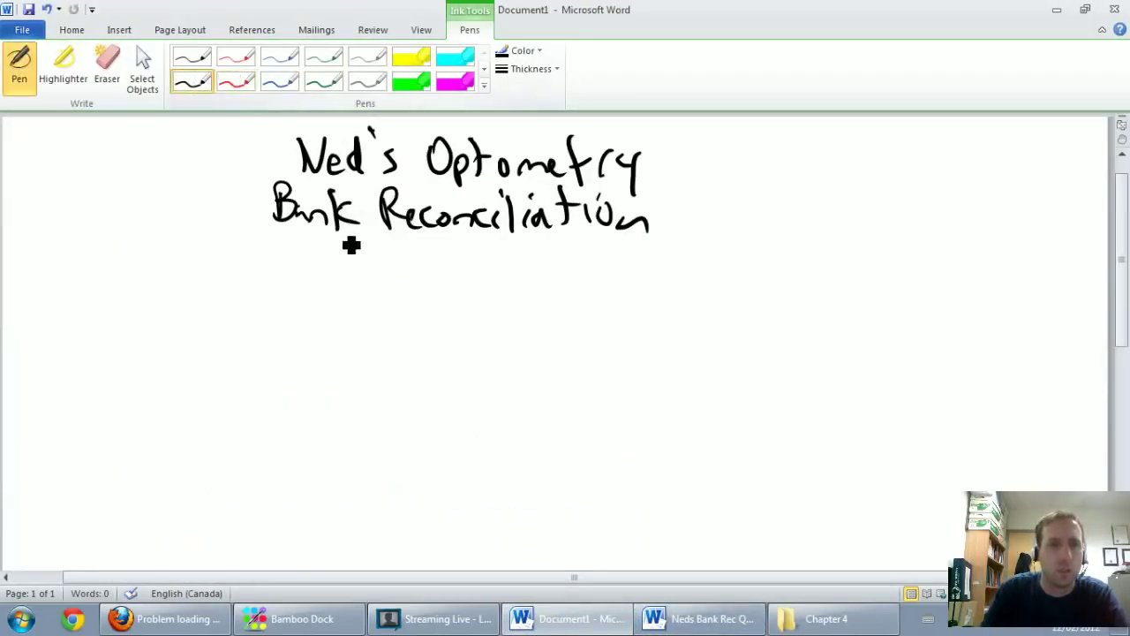
mouse_move(343, 247)
left_mouse_down()
mouse_move(338, 274)
mouse_move(447, 277)
left_mouse_up()
mouse_move(499, 249)
left_mouse_down()
mouse_move(474, 290)
mouse_move(529, 279)
mouse_move(540, 262)
left_mouse_up()
mouse_move(563, 256)
left_mouse_down()
mouse_move(567, 281)
mouse_move(600, 278)
left_mouse_up()
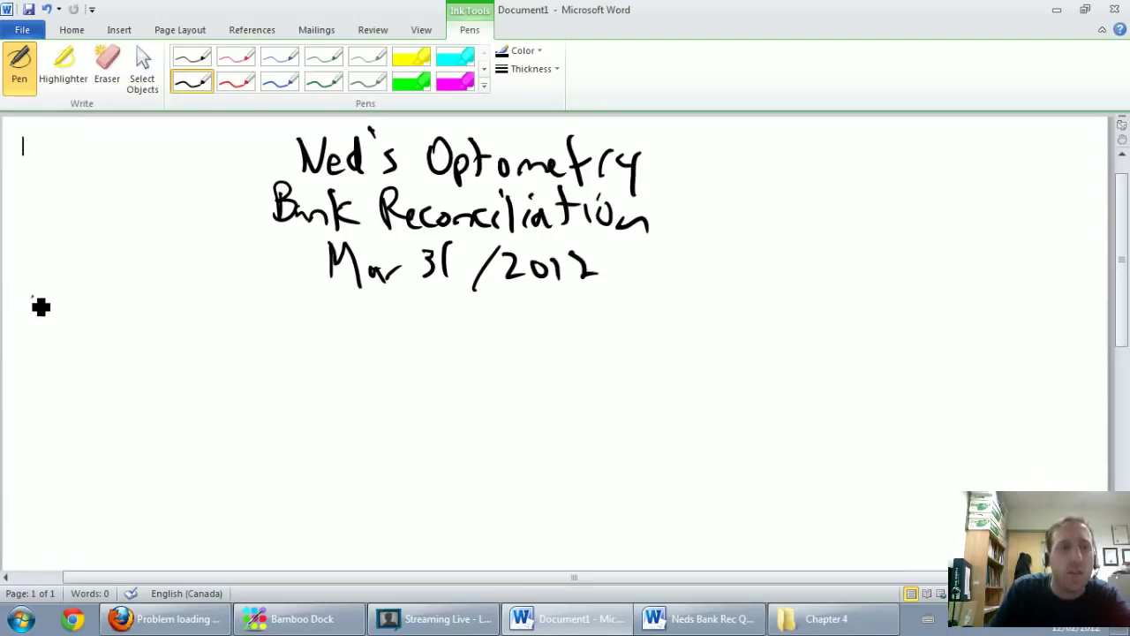
Handwrite "Balance per bank" in black below Document1's date, then add the bank statement's final balance, 5875, from the questions document.
mouse_move(41, 308)
left_mouse_down()
mouse_move(139, 336)
mouse_move(199, 321)
mouse_move(301, 348)
left_mouse_up()
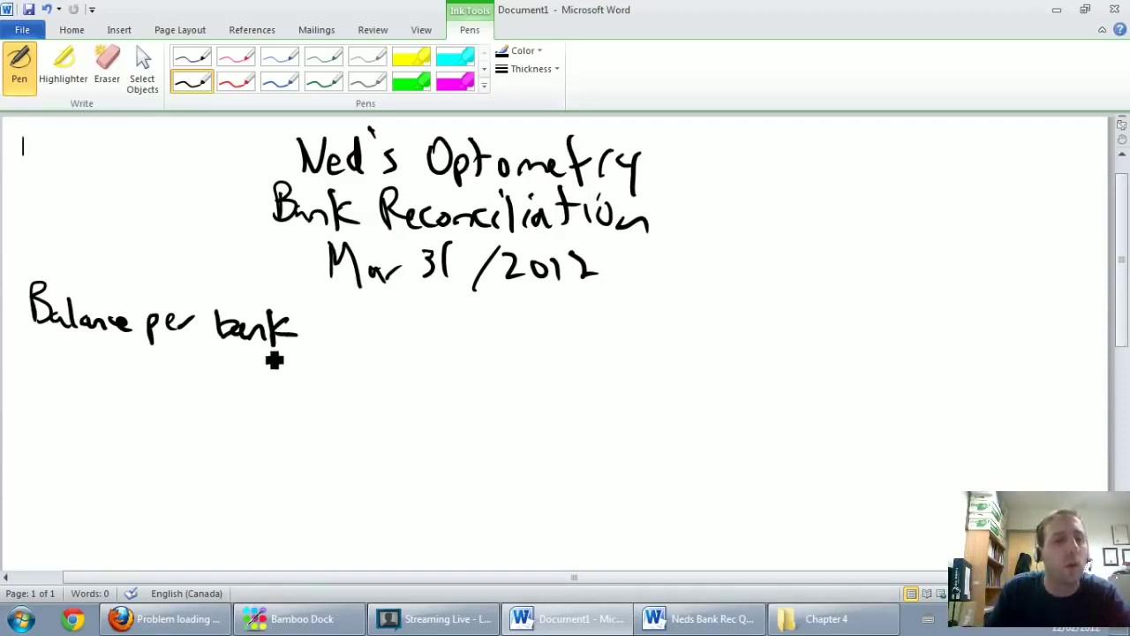
left_click(686, 621)
scroll(680, 405, "down", 5)
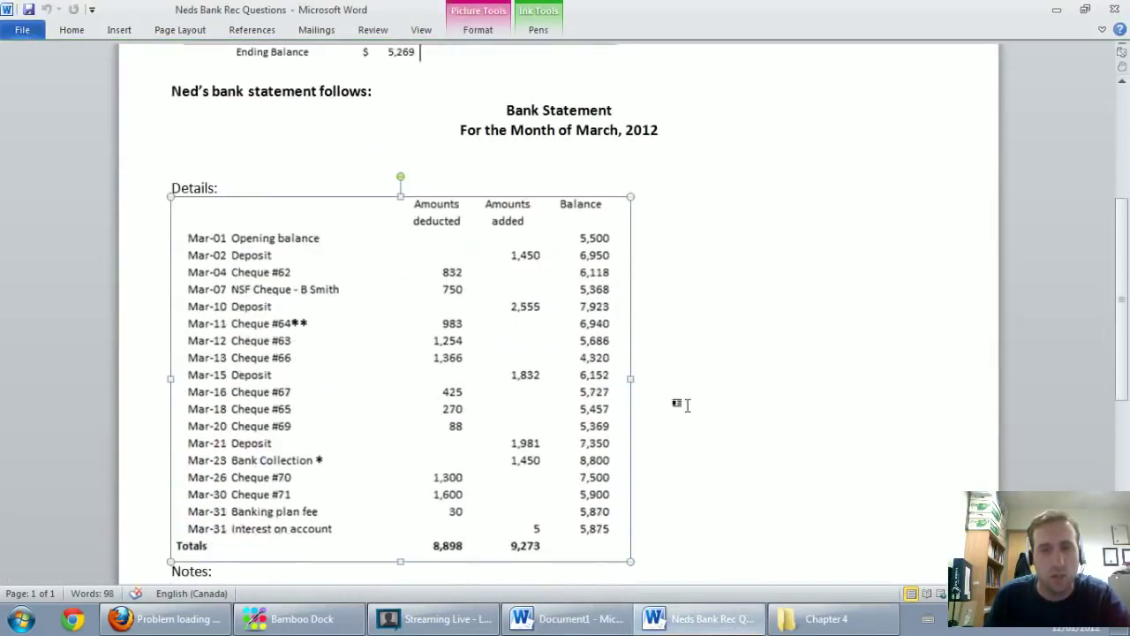
scroll(565, 353, "down", 3)
scroll(566, 354, "up", 1, "ctrl")
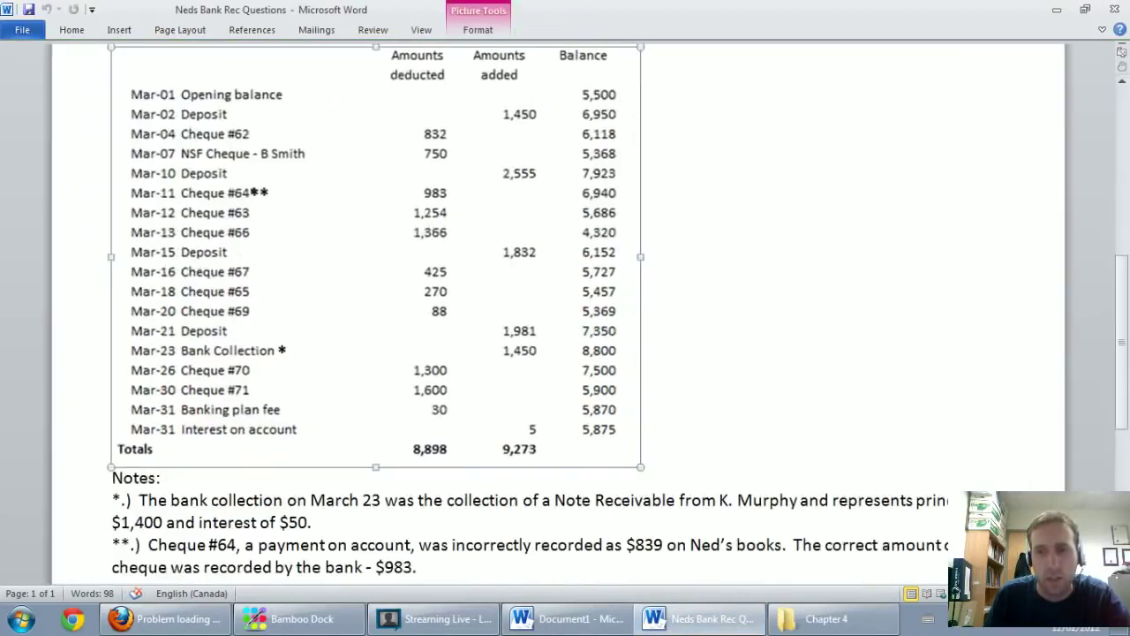
scroll(703, 431, "up", 1)
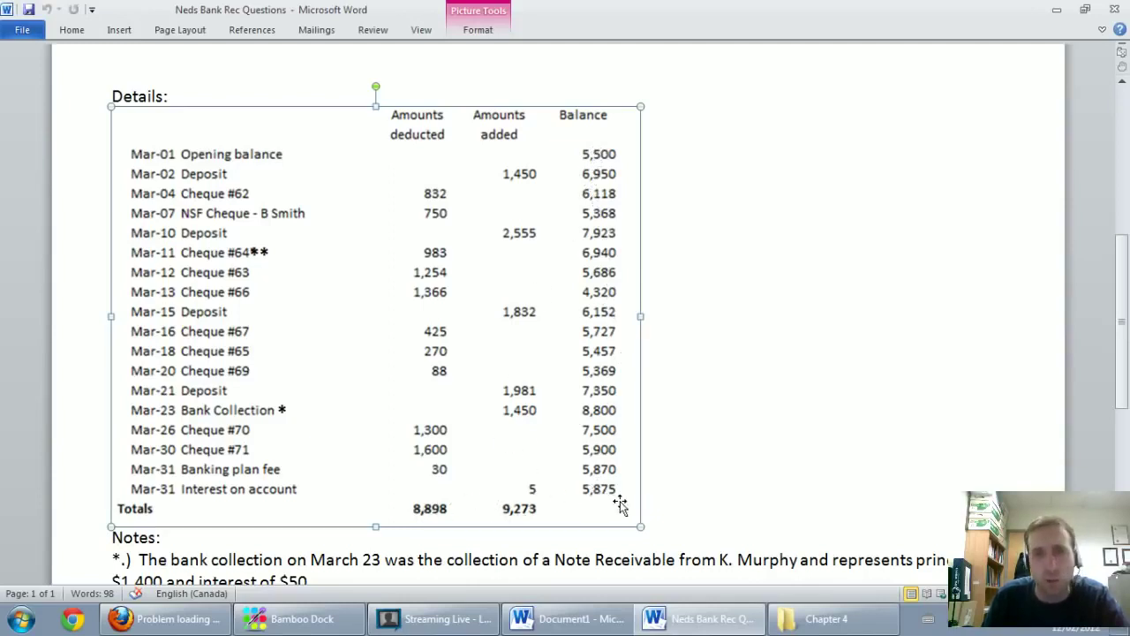
left_click(584, 617)
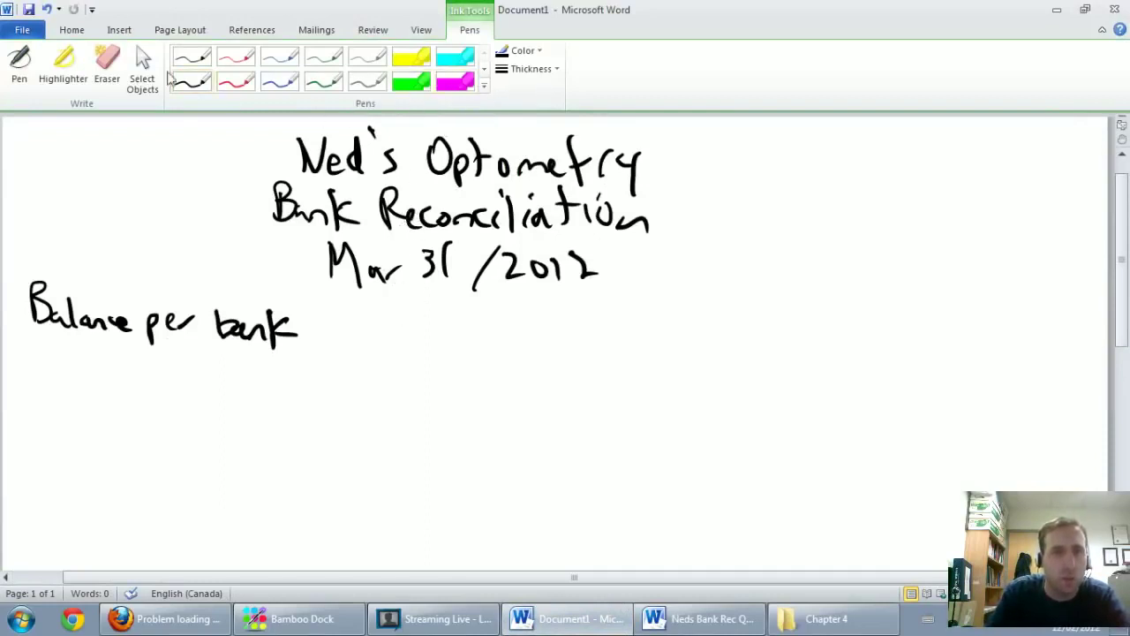
left_click(194, 82)
mouse_move(406, 311)
left_mouse_down()
mouse_move(403, 330)
mouse_move(453, 321)
mouse_move(477, 351)
mouse_move(493, 314)
mouse_move(518, 328)
mouse_move(527, 406)
left_mouse_up()
Extend a dashed vertical black divider down the page beside the 5875 amount to separate the bank and book sides.
left_click_drag(529, 424, 532, 460)
left_click_drag(531, 472, 534, 498)
left_click_drag(535, 514, 536, 549)
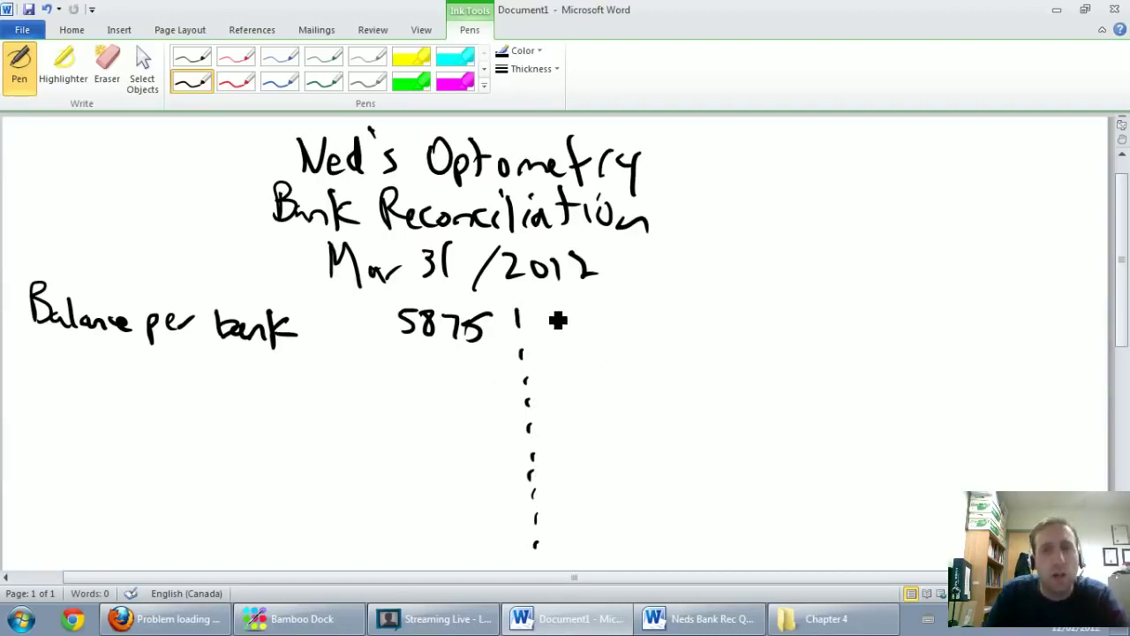
Handwrite "Balance per Books" with the cash account's ending balance 5,269 on the book side, and "Outstanding cheques" under "Balance per bank".
mouse_move(540, 300)
left_mouse_down()
mouse_move(544, 332)
mouse_move(636, 328)
mouse_move(651, 348)
mouse_move(747, 308)
mouse_move(761, 329)
mouse_move(817, 346)
left_mouse_up()
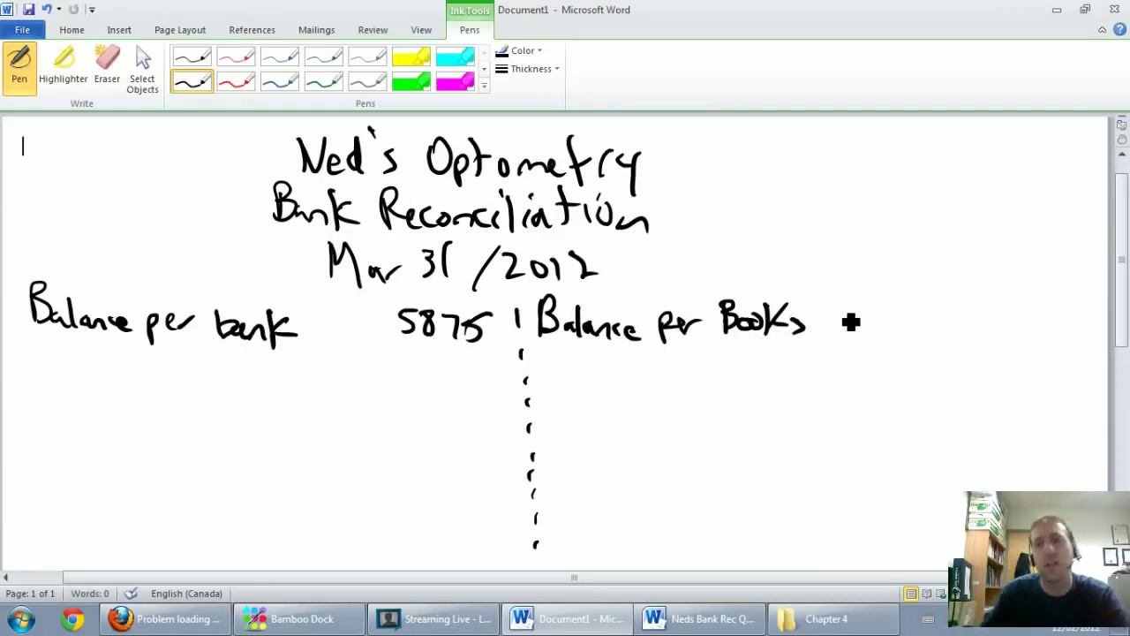
left_click(750, 619)
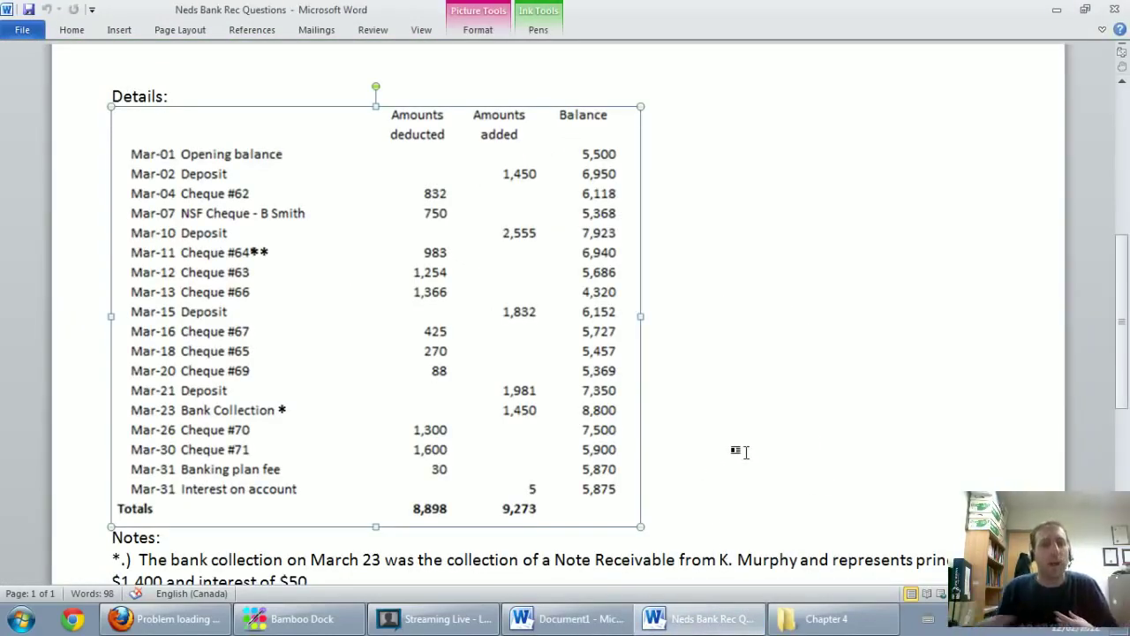
scroll(746, 452, "up", 9)
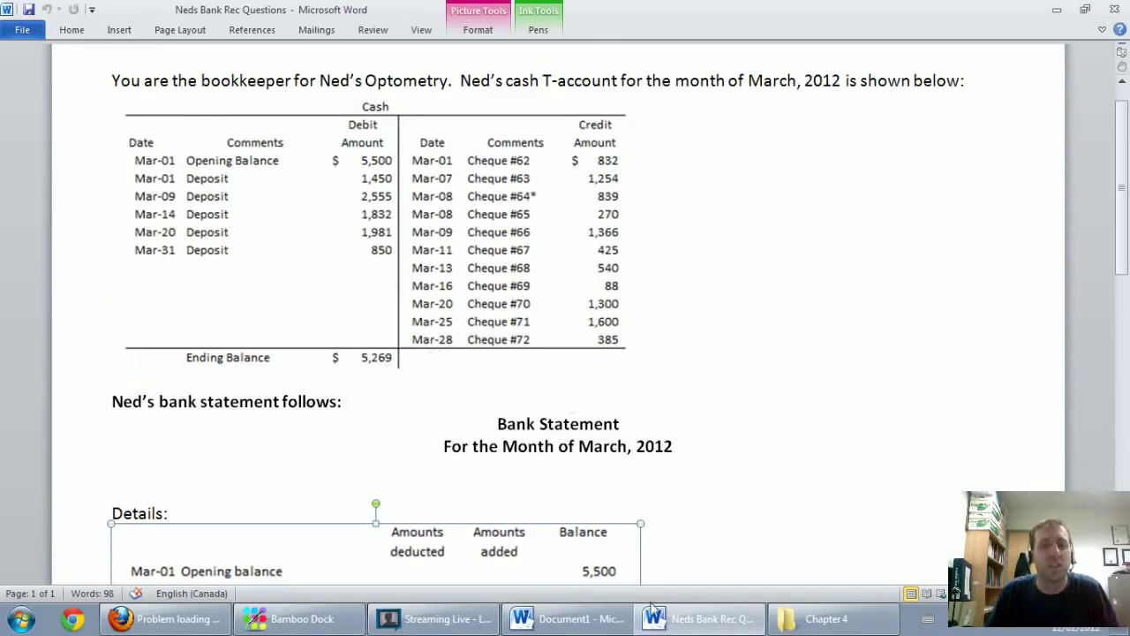
left_click(697, 619)
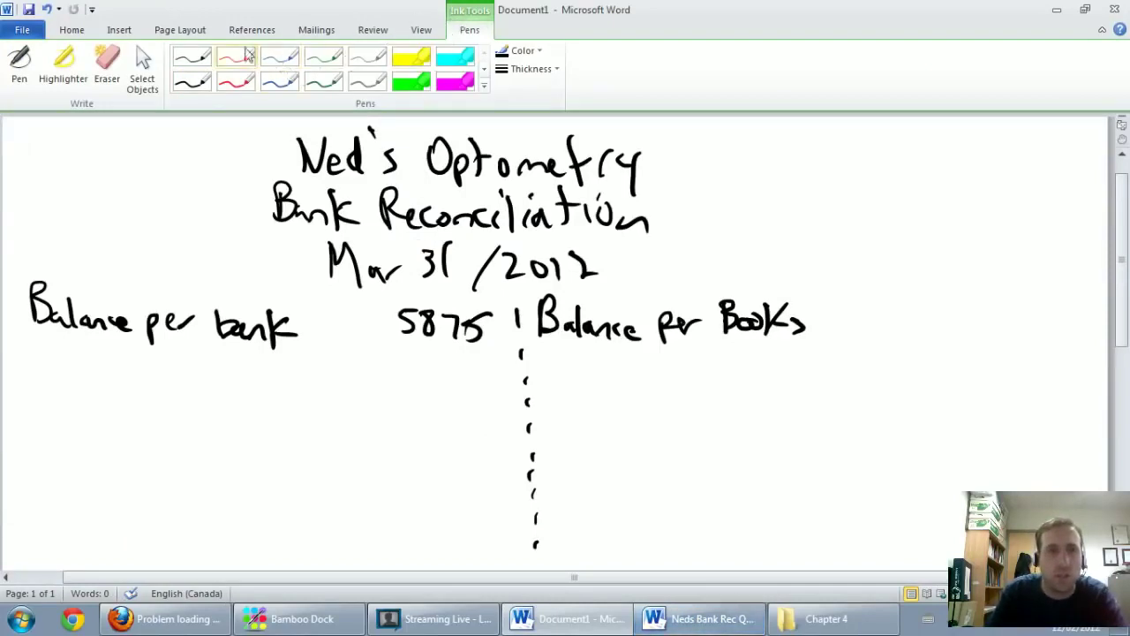
left_click(191, 82)
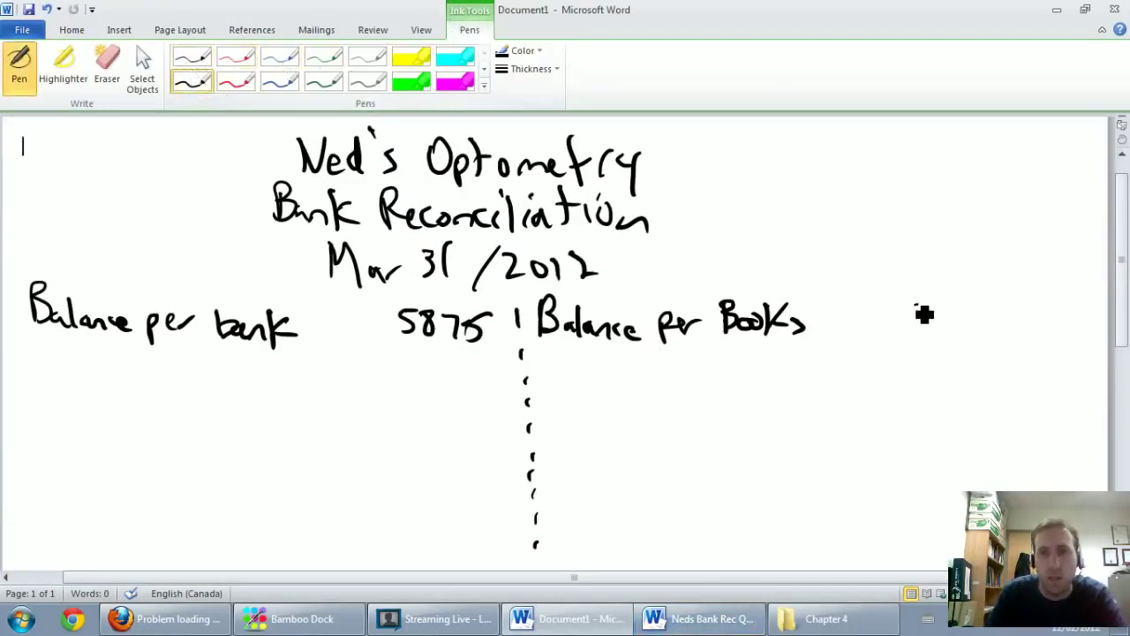
mouse_move(921, 316)
left_mouse_down()
mouse_move(961, 316)
mouse_move(969, 332)
mouse_move(996, 334)
left_mouse_up()
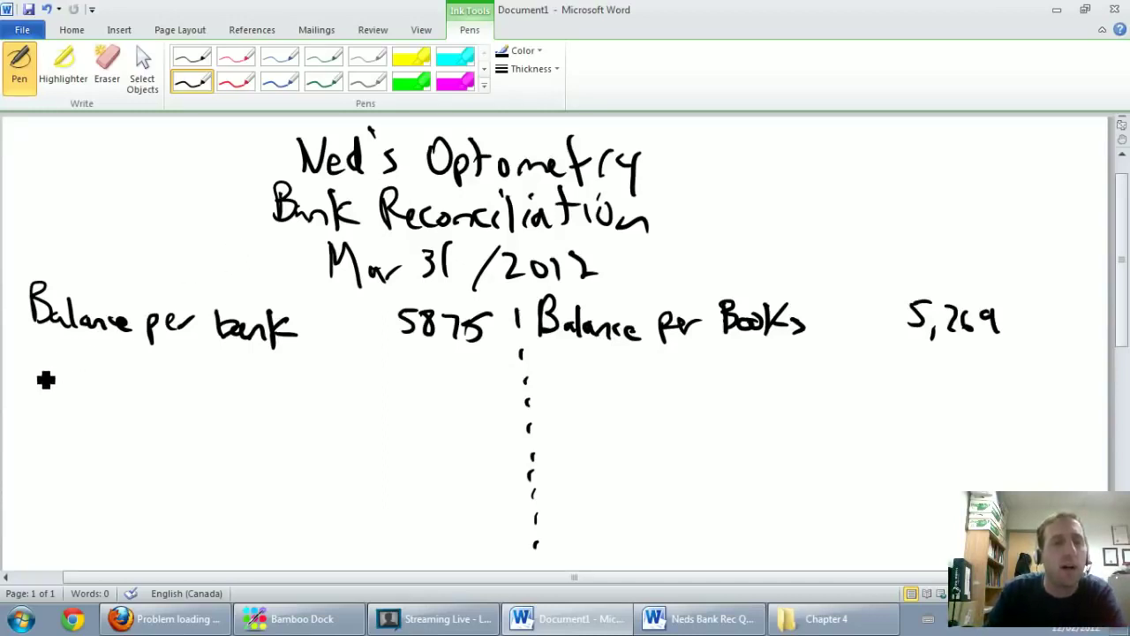
mouse_move(40, 378)
left_mouse_down()
mouse_move(48, 370)
mouse_move(69, 388)
mouse_move(99, 371)
mouse_move(118, 384)
mouse_move(118, 362)
mouse_move(133, 394)
mouse_move(303, 386)
mouse_move(313, 407)
mouse_move(323, 384)
mouse_move(358, 388)
mouse_move(366, 412)
left_mouse_up()
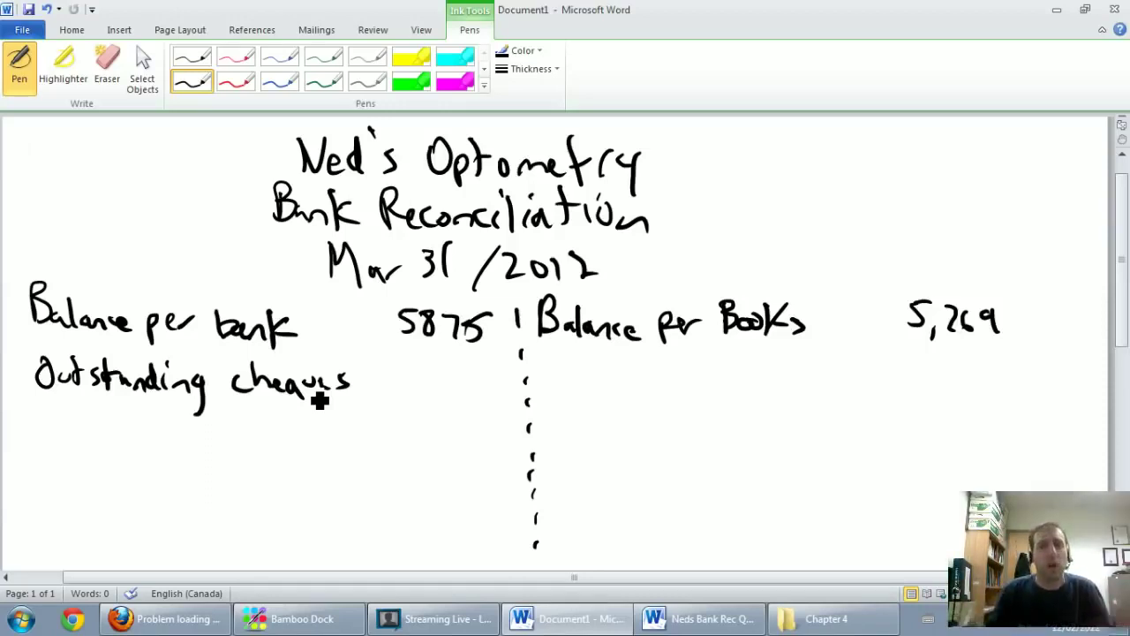
In the questions document, tick Cheque #62 with the thicker red pen in both the cash T-account and the bank statement.
left_click(609, 624)
left_click(698, 620)
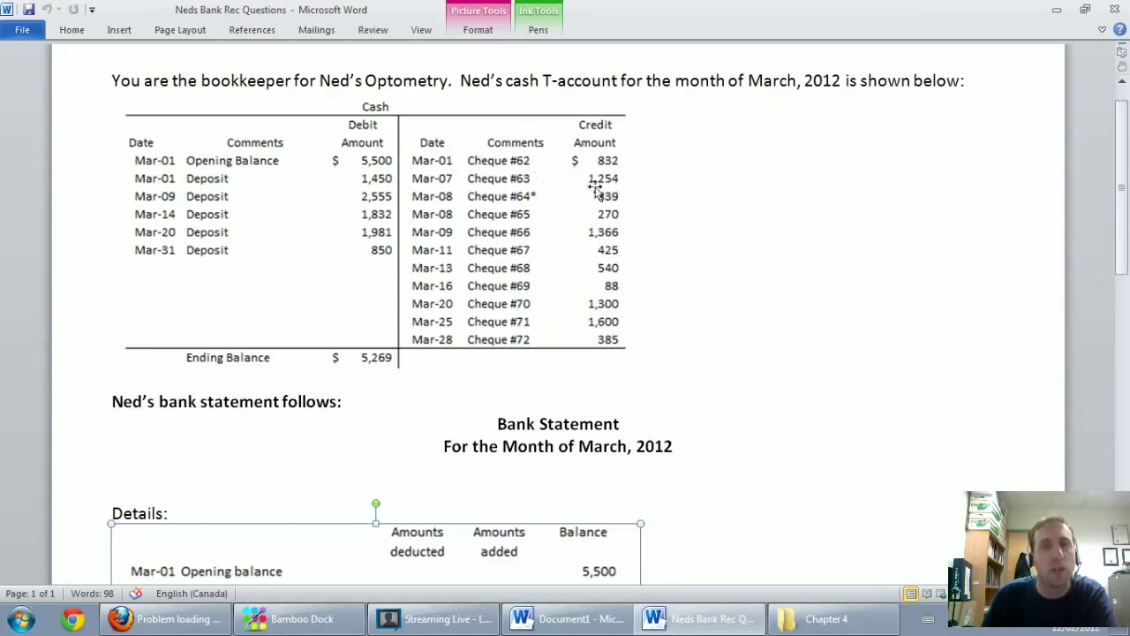
left_click(539, 173)
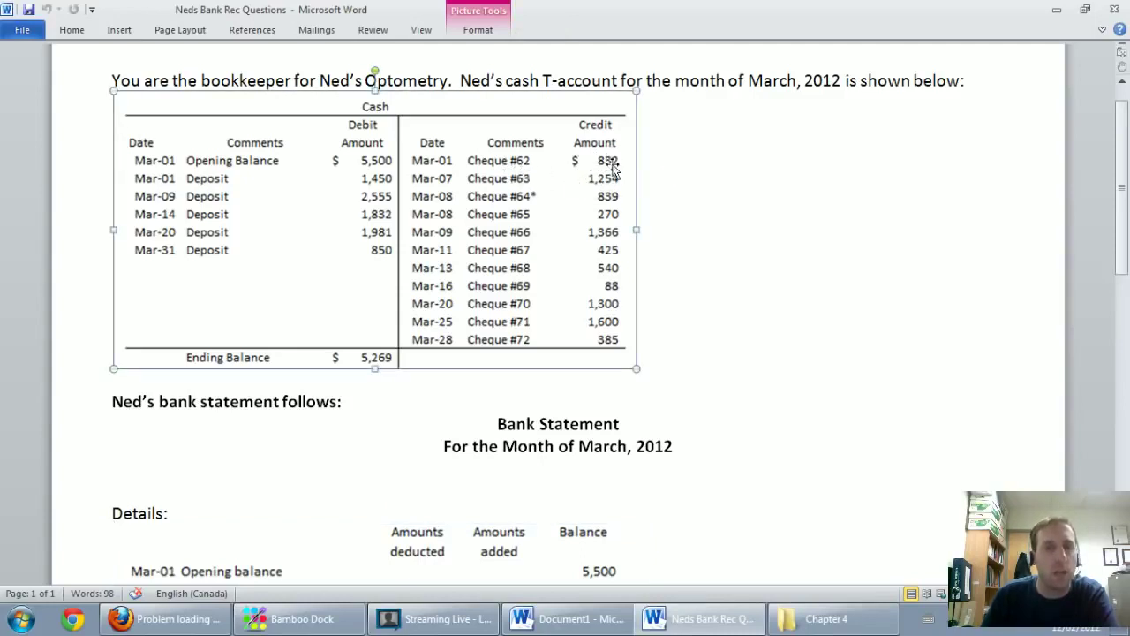
scroll(684, 323, "down", 3)
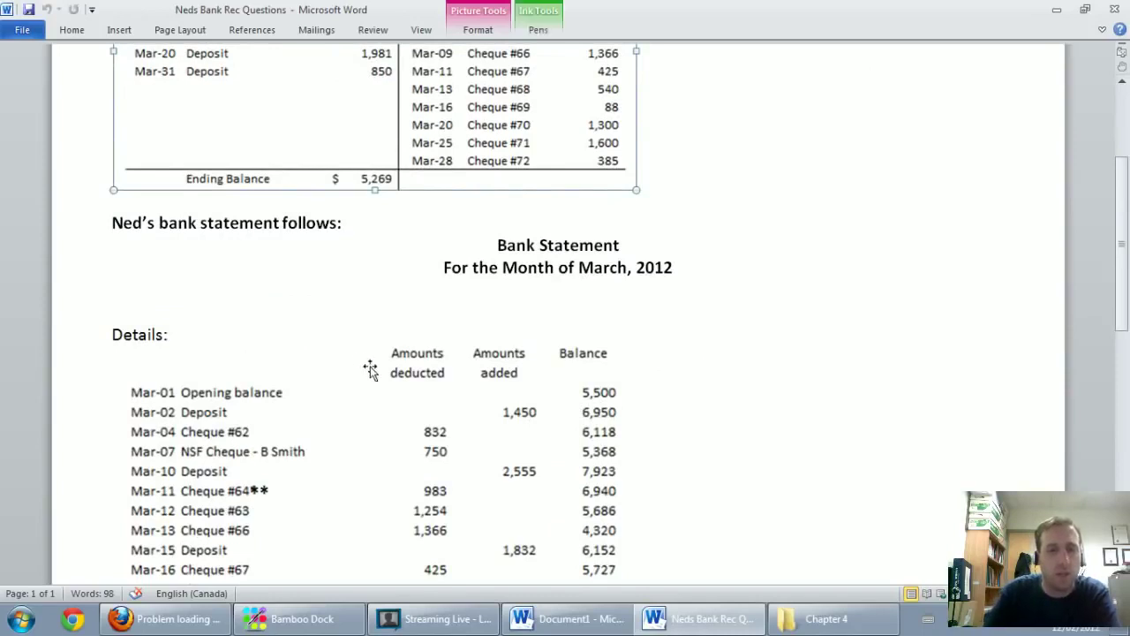
left_click(549, 10)
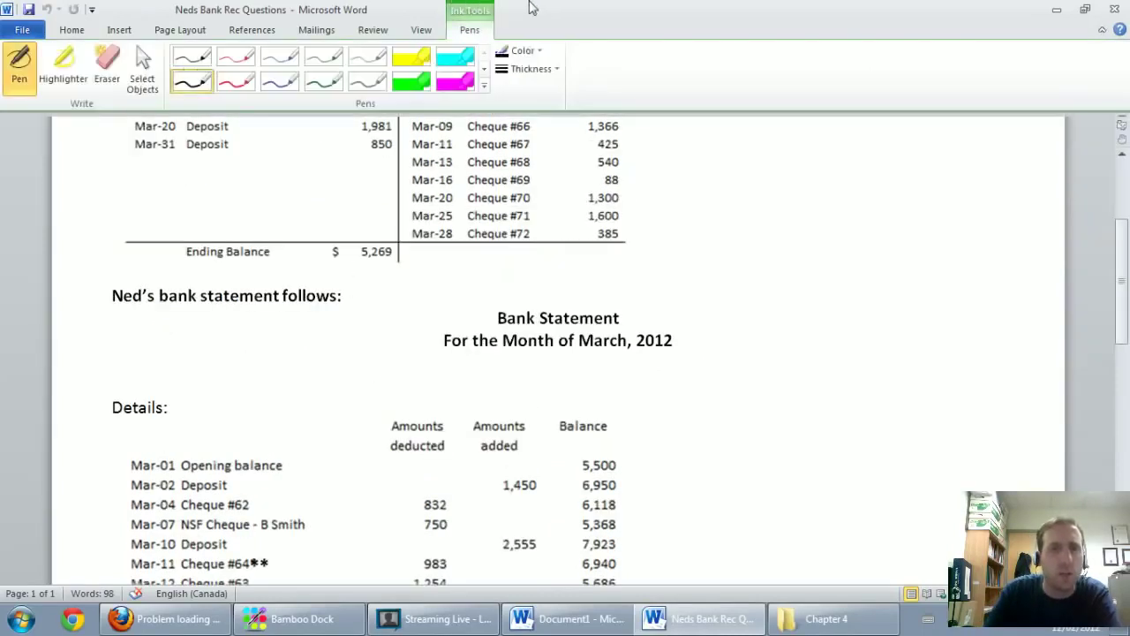
left_click(246, 81)
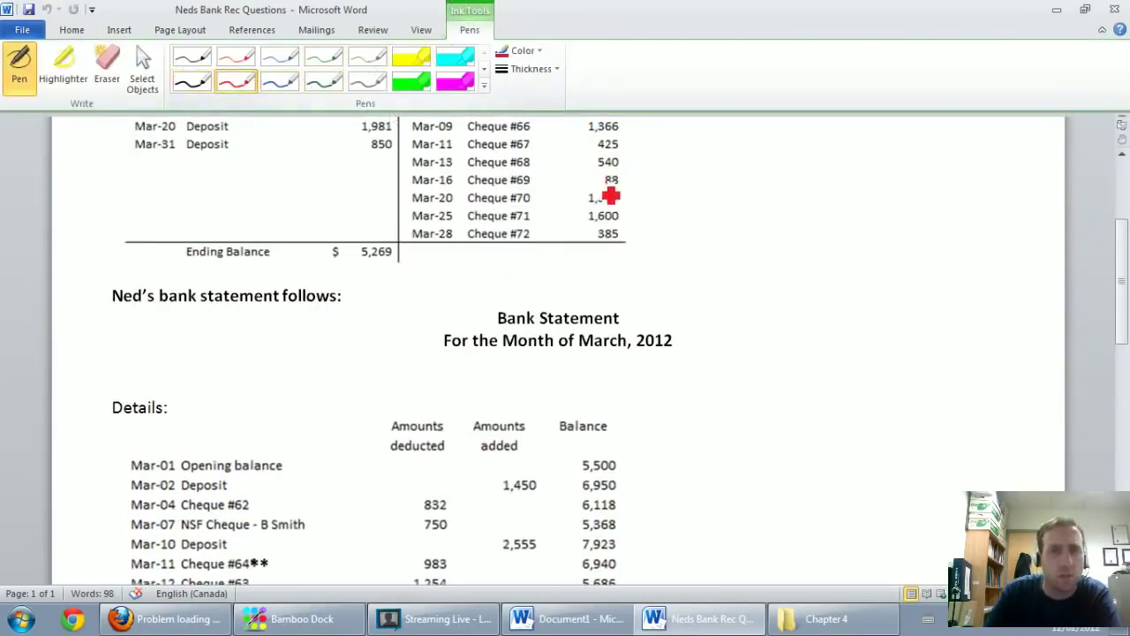
scroll(655, 164, "up", 3)
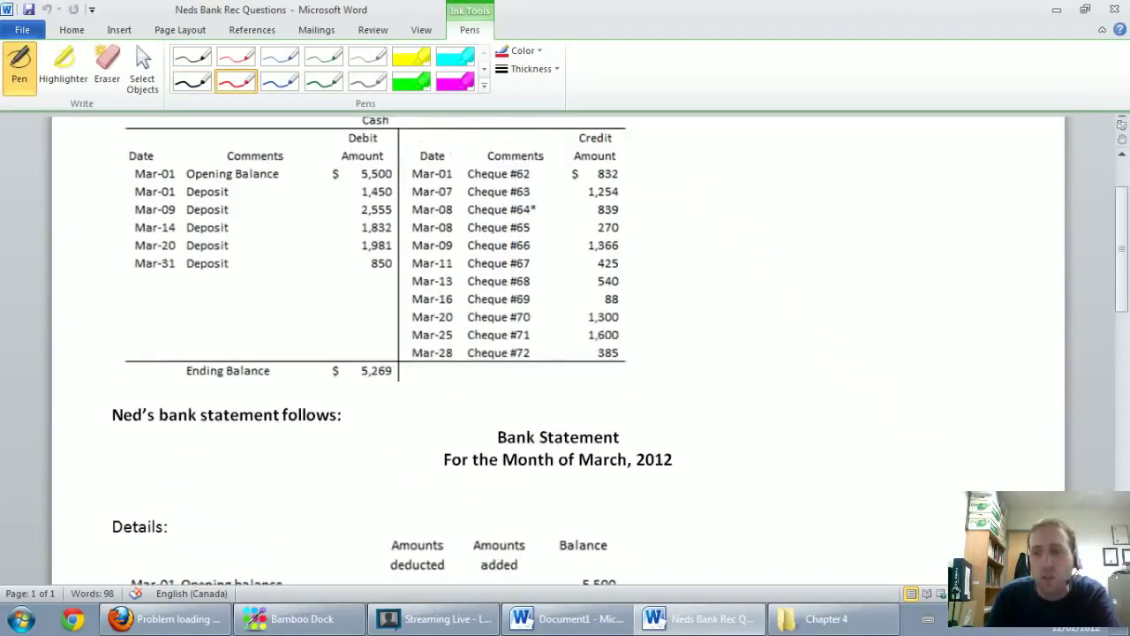
scroll(856, 445, "down", 4)
scroll(857, 445, "down", 1)
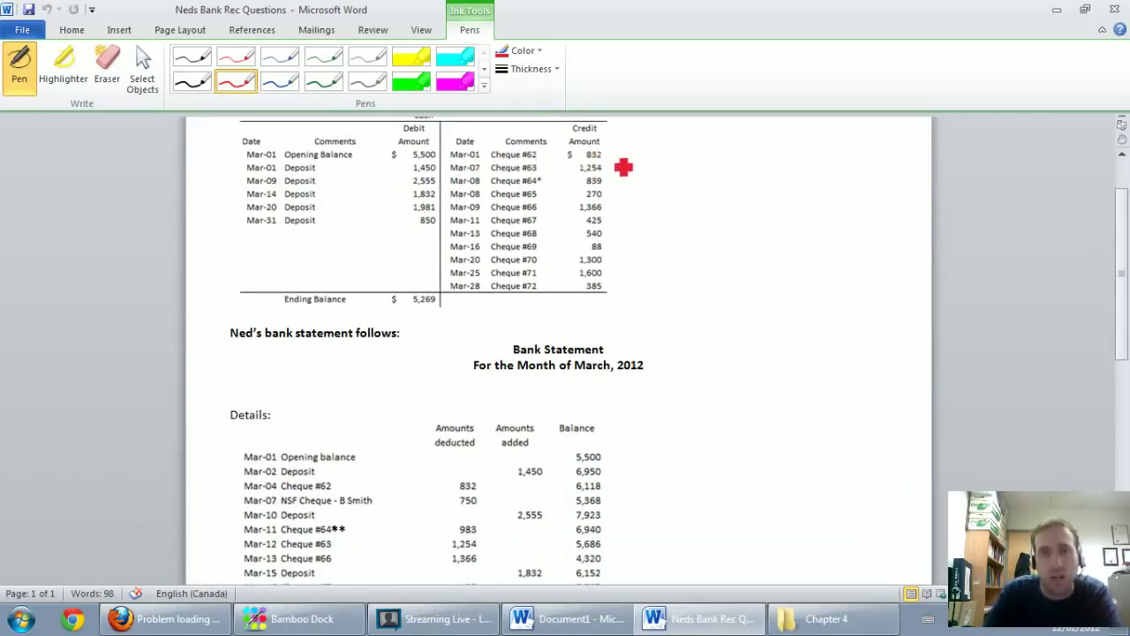
left_click_drag(606, 154, 637, 137)
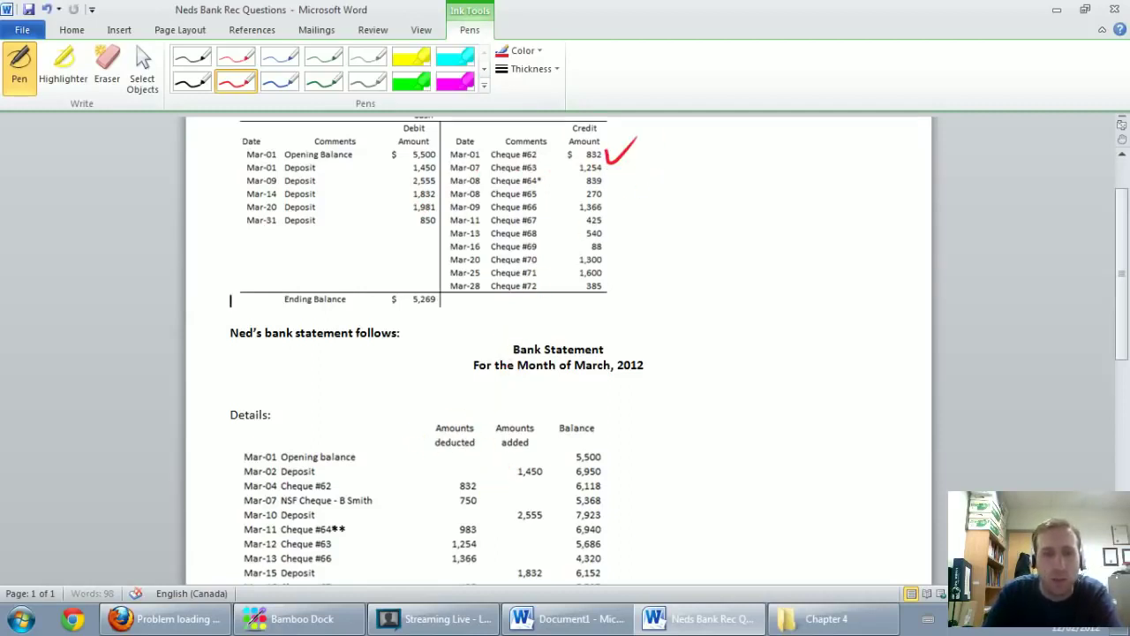
left_click_drag(478, 481, 496, 472)
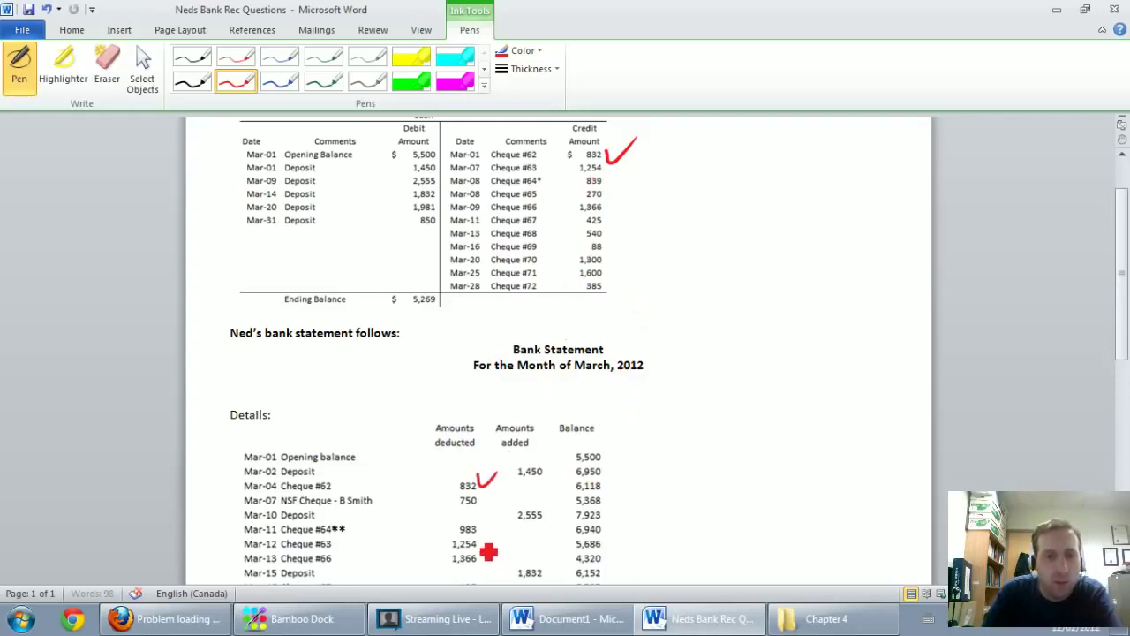
Tick Cheque #63 in red beside its 1,254 amount in both the bank statement and the cash T-account.
left_click_drag(480, 542, 492, 536)
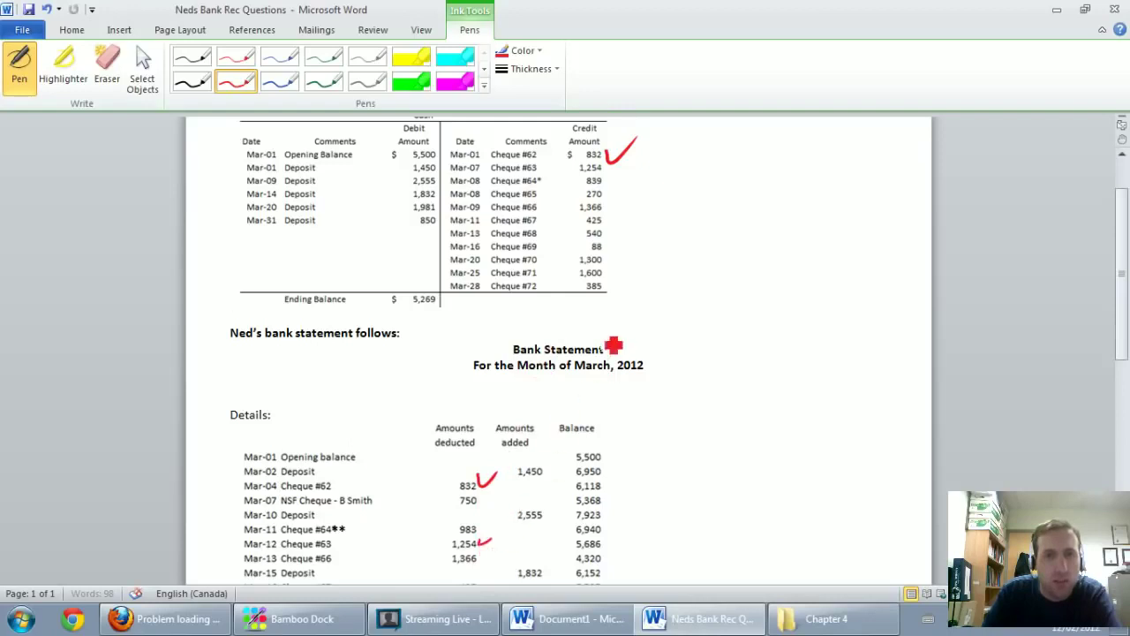
left_click_drag(605, 167, 612, 162)
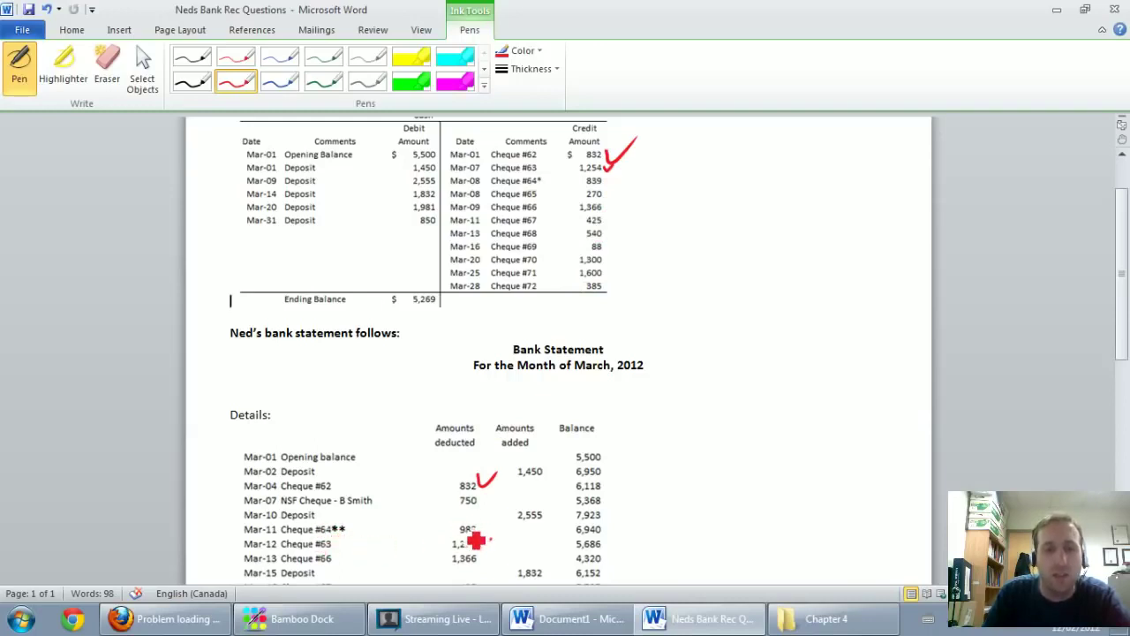
left_click_drag(476, 541, 491, 538)
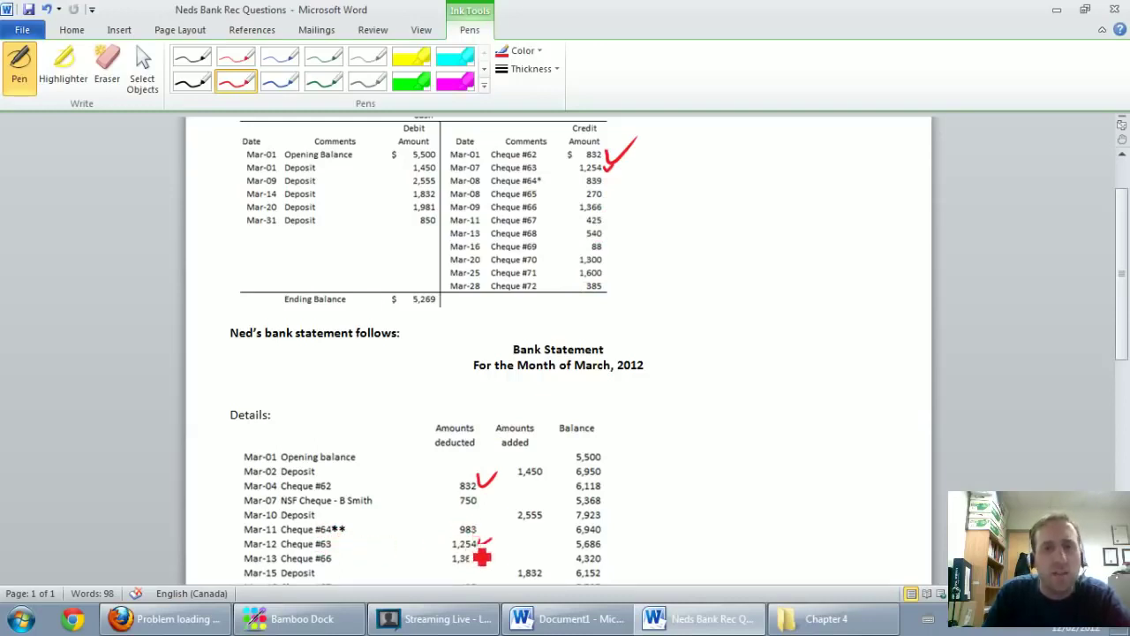
Underline "Cheque #64" in the notes in red and star its amounts, 839 in the cash account and 983 in the bank statement.
scroll(483, 556, "down", 5)
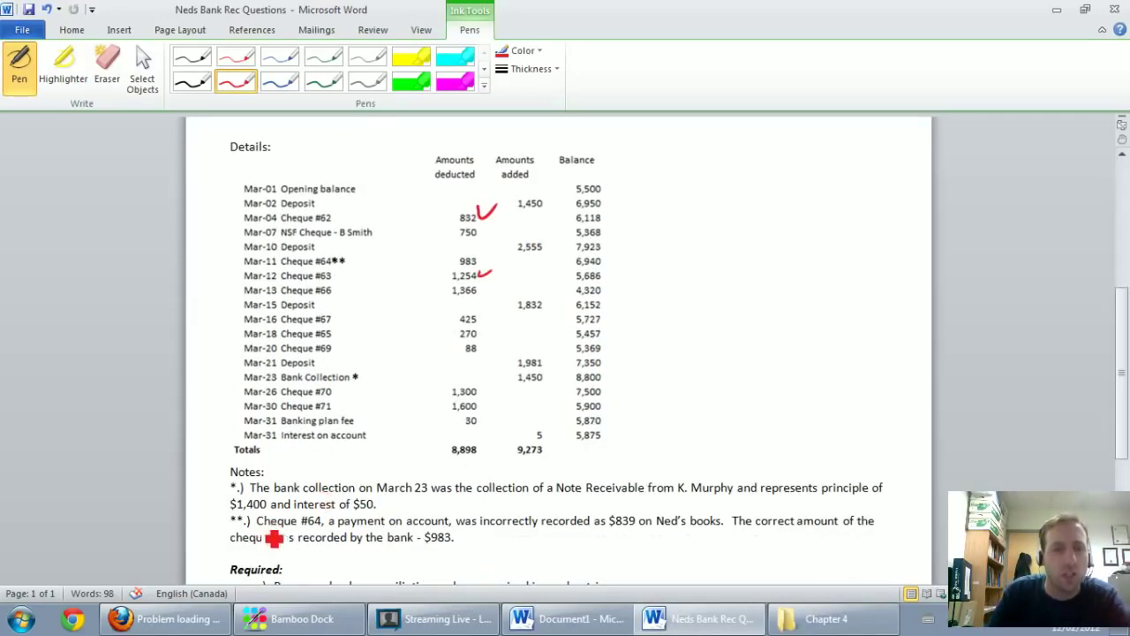
left_click_drag(258, 530, 323, 530)
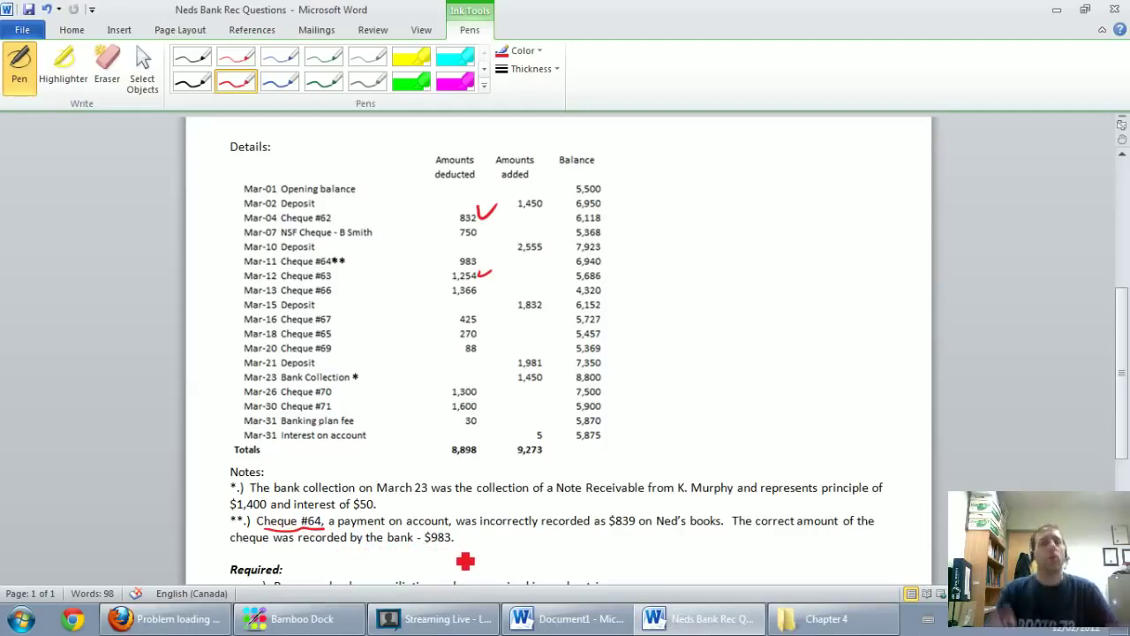
scroll(466, 561, "up", 5)
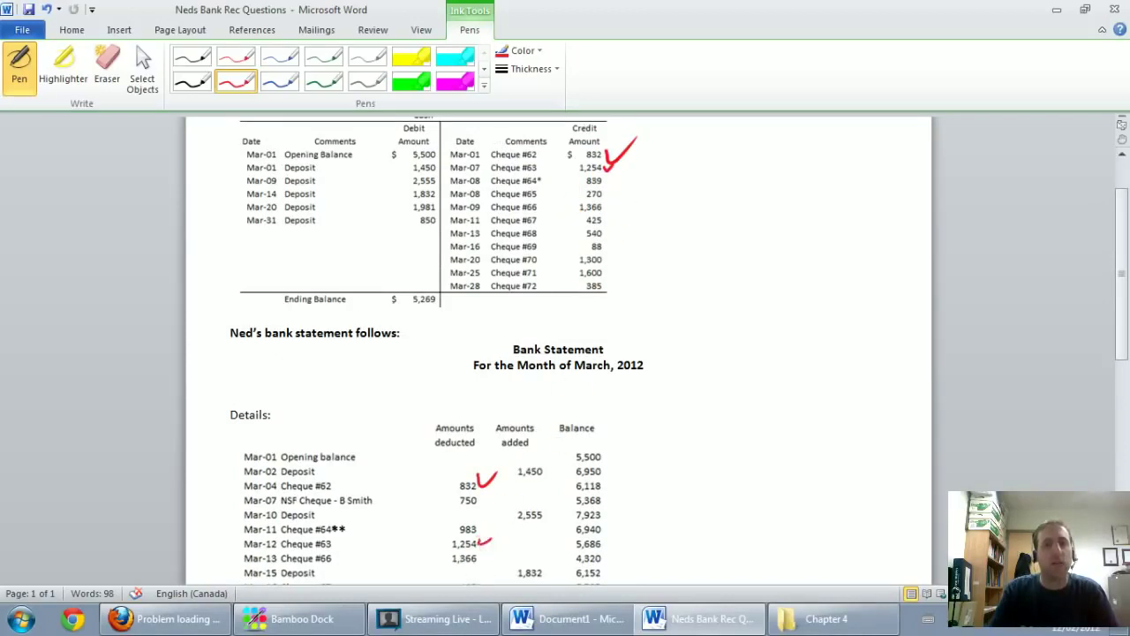
left_click_drag(477, 543, 492, 538)
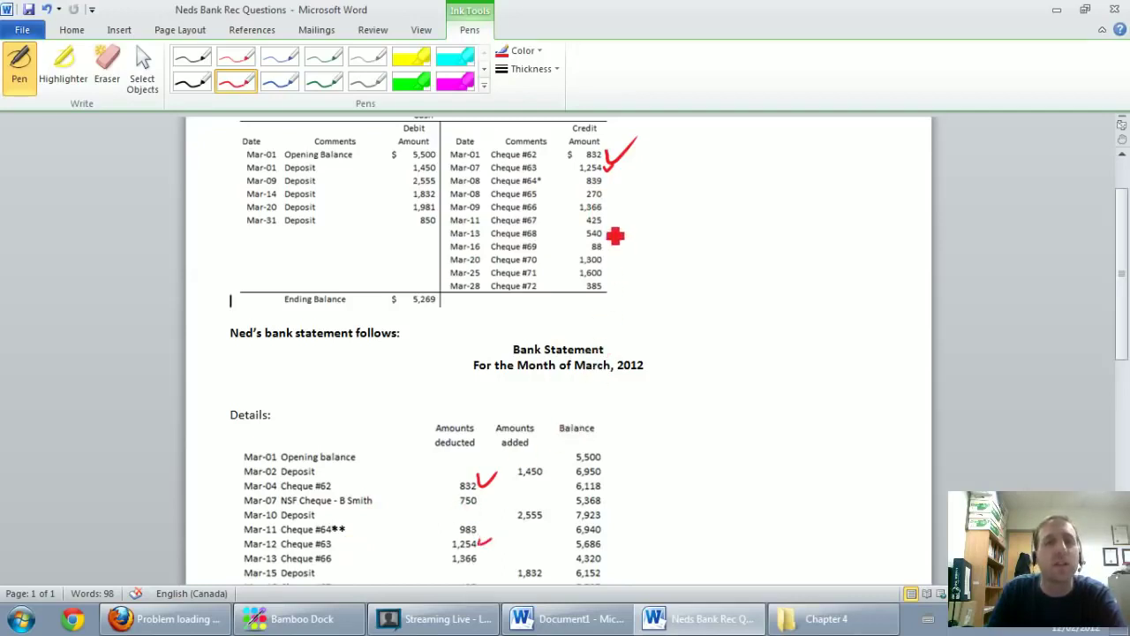
left_click_drag(614, 175, 619, 187)
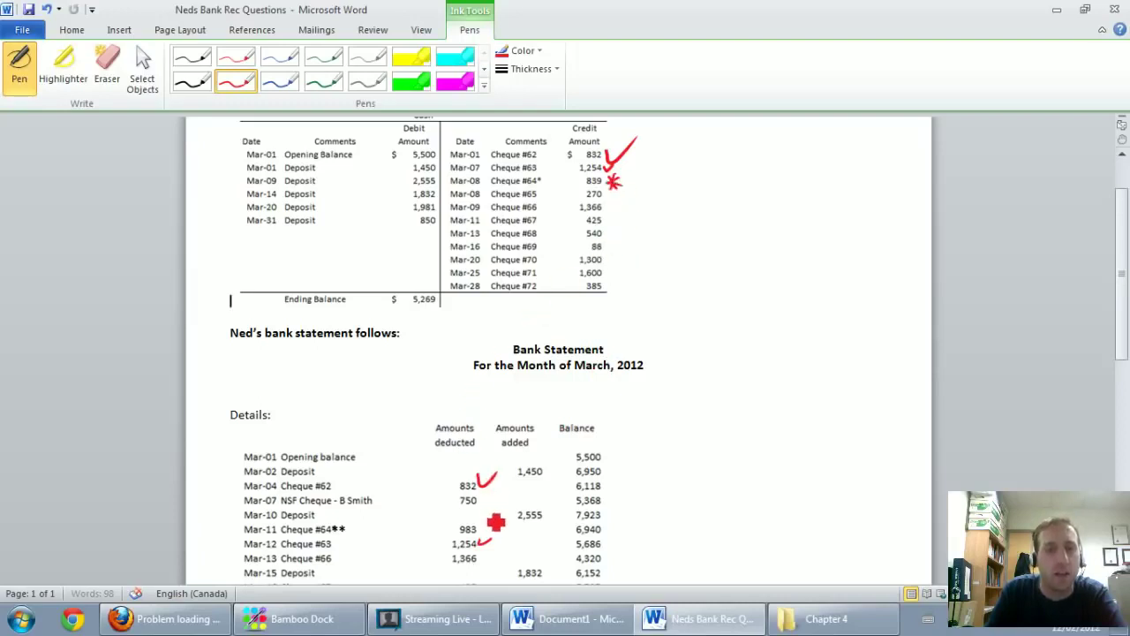
left_click_drag(478, 527, 491, 528)
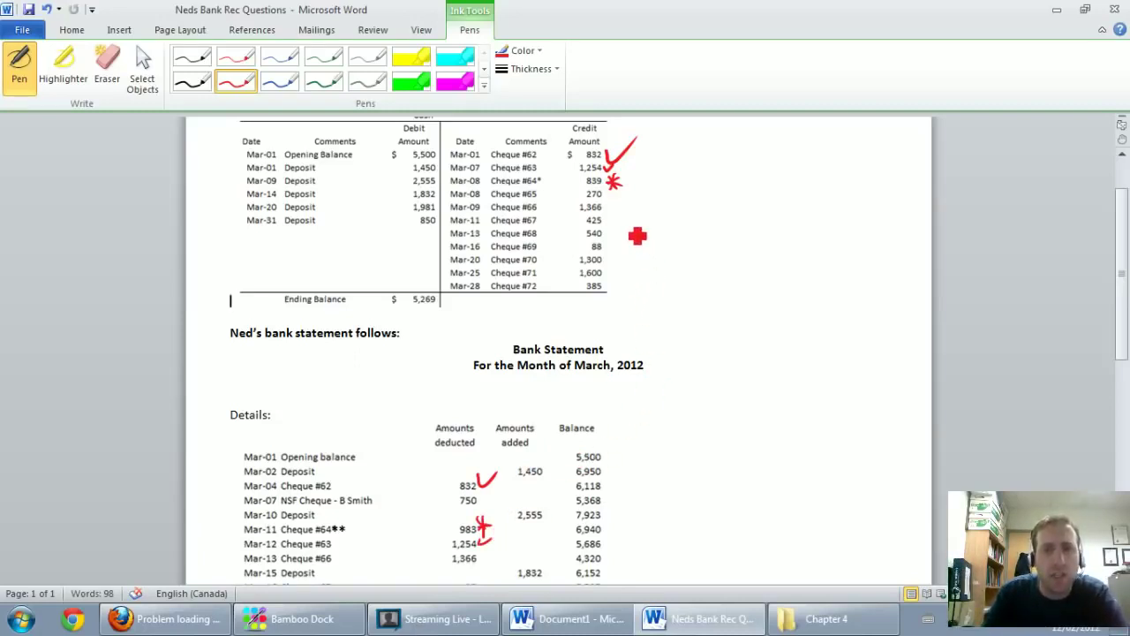
Tick Cheques #65, #66 and #67 in red beside their amounts in both the cash T-account and the bank statement.
scroll(637, 235, "down", 1)
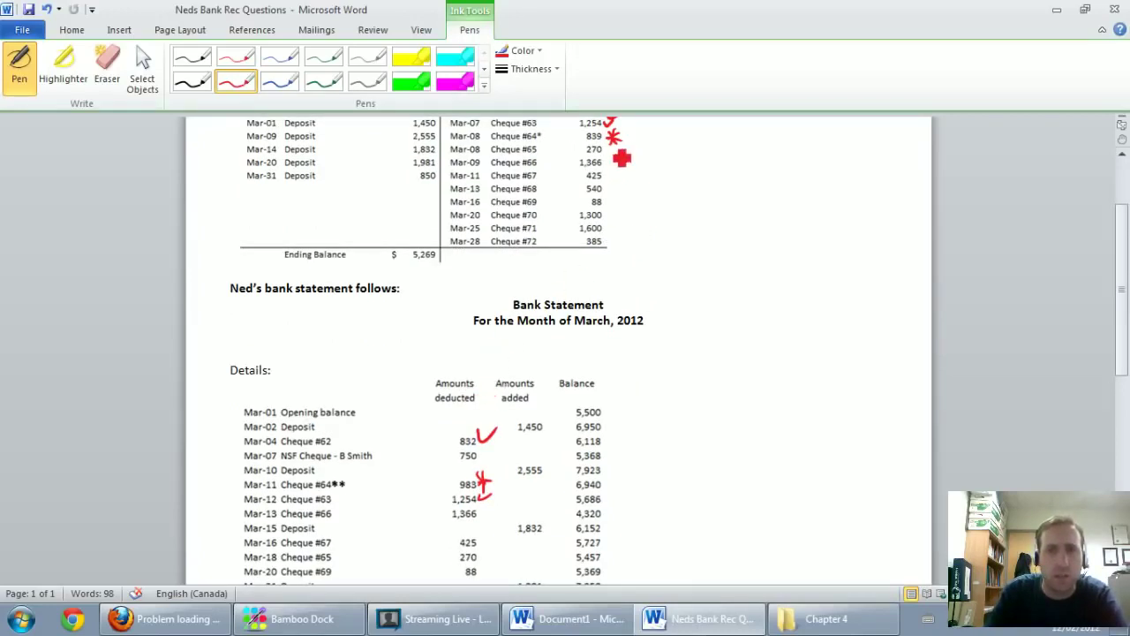
left_click_drag(607, 147, 633, 138)
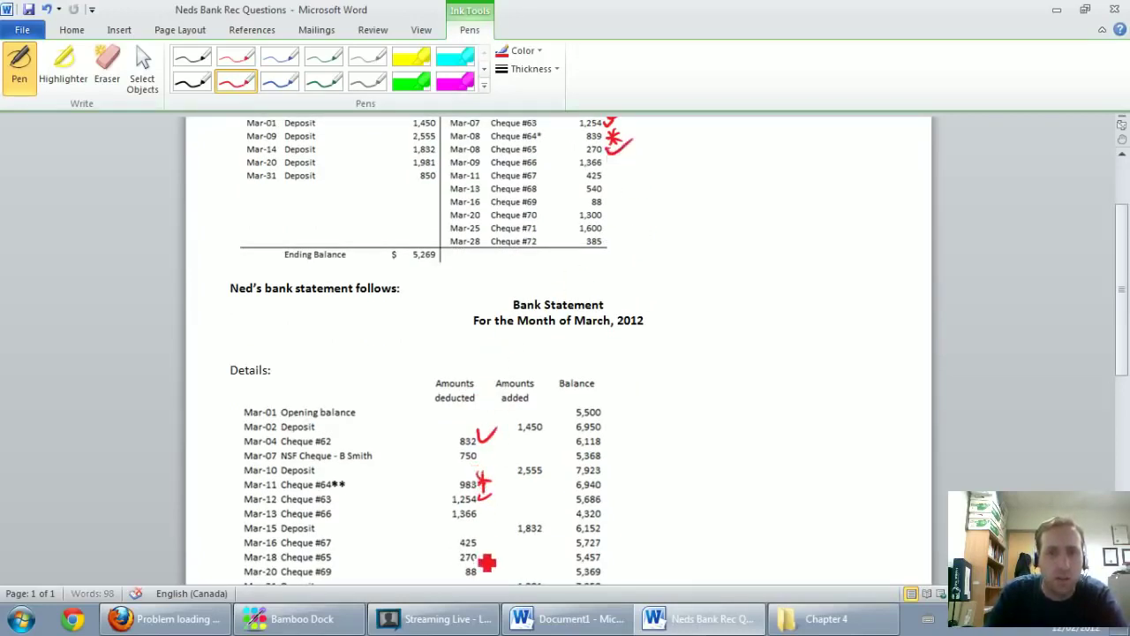
left_click_drag(482, 553, 496, 549)
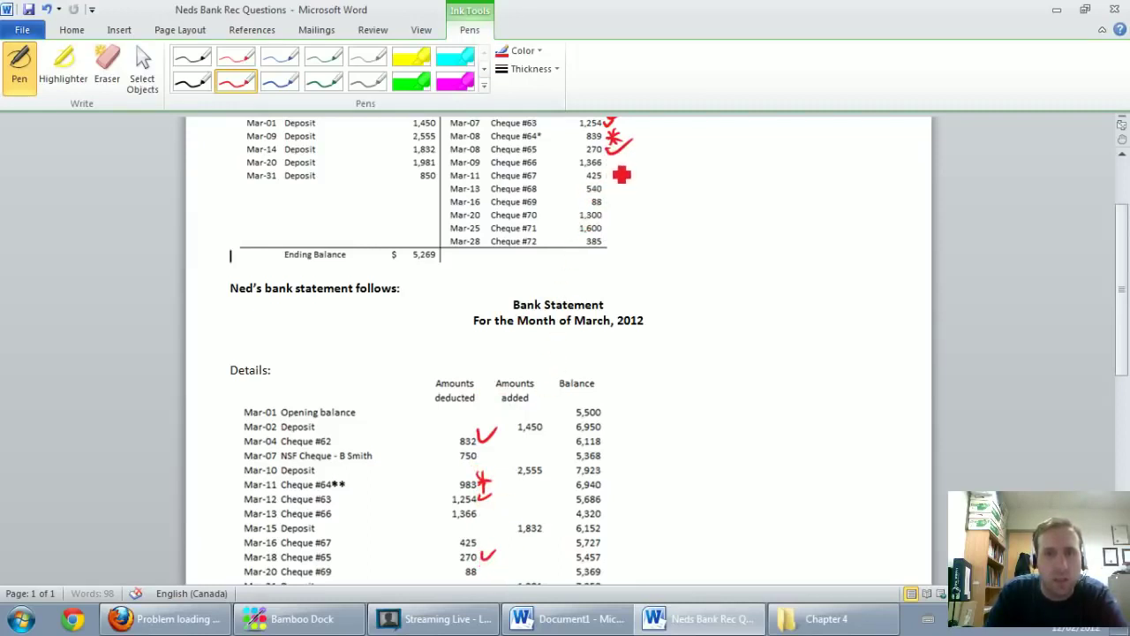
left_click_drag(608, 160, 632, 154)
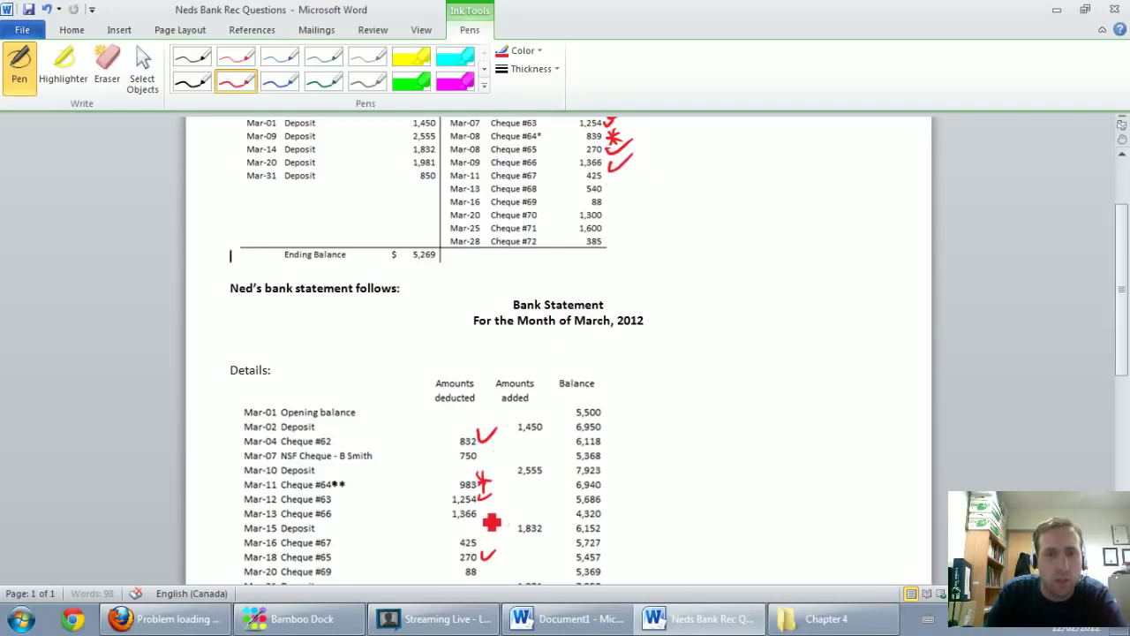
left_click_drag(480, 509, 501, 503)
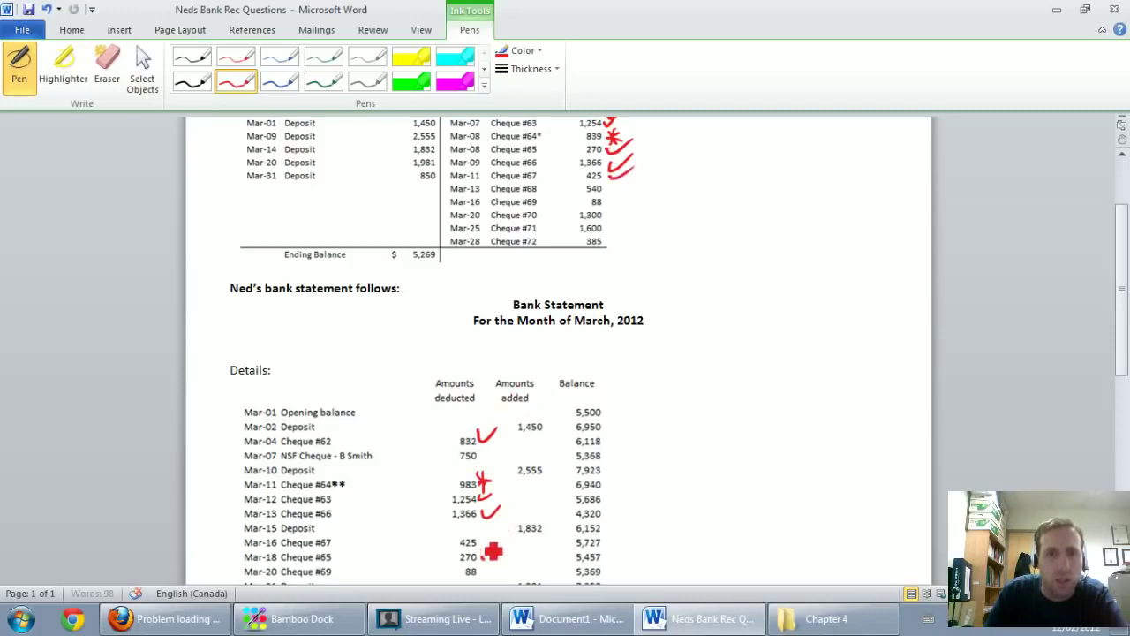
left_click_drag(482, 549, 509, 531)
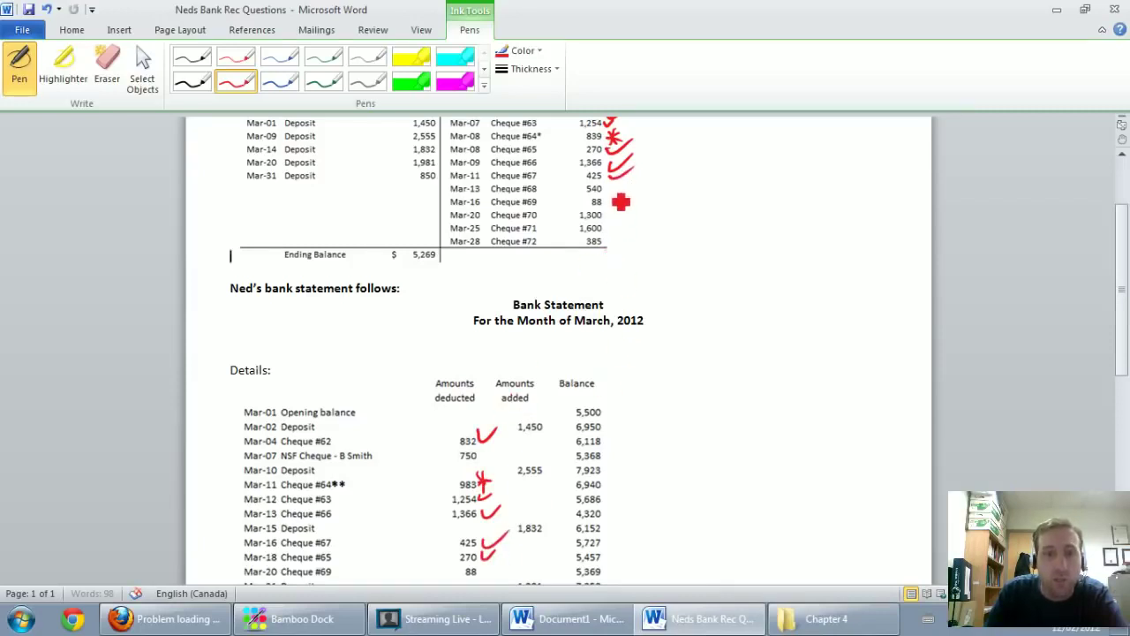
Check the bank statement for Cheque #68 and circle its 540 amount in red in the cash T-account.
scroll(620, 207, "down", 2)
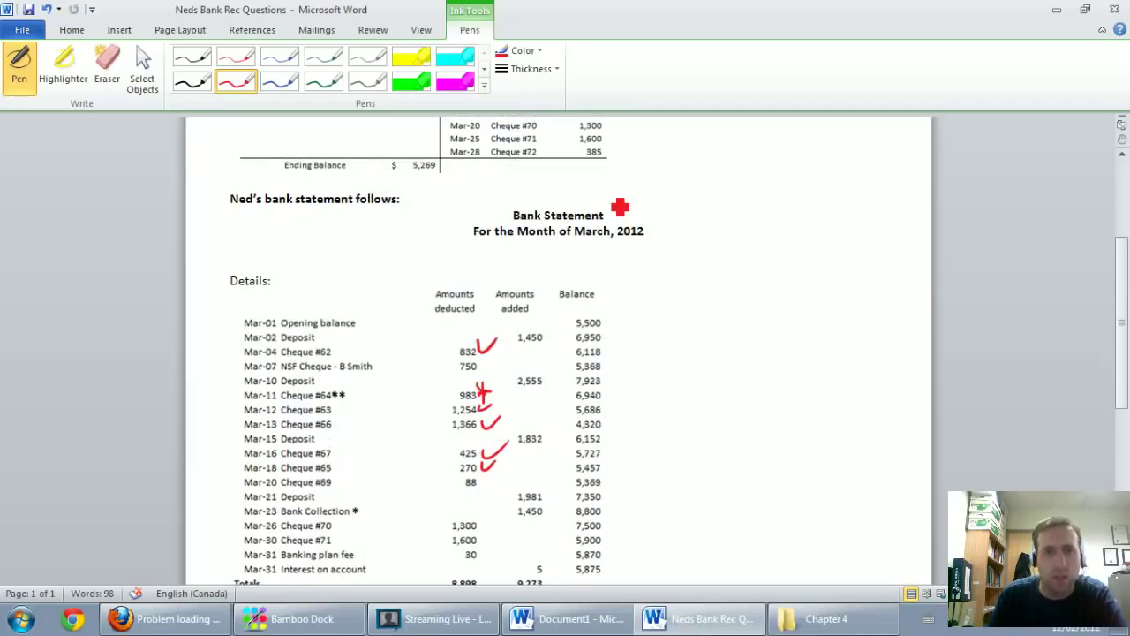
scroll(620, 206, "up", 2)
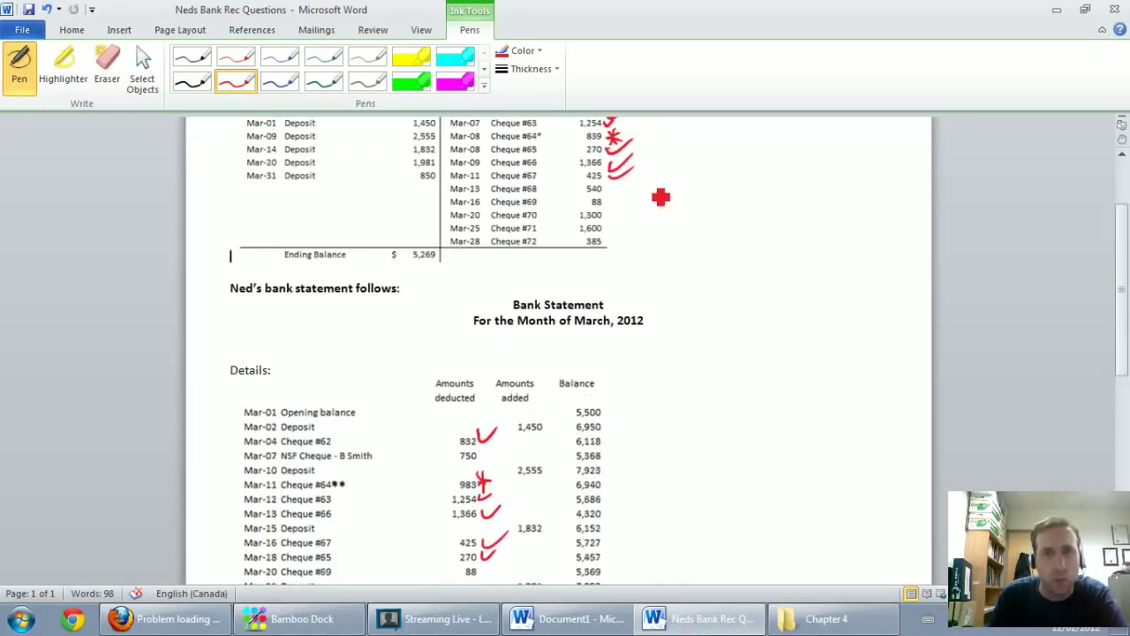
scroll(521, 300, "down", 1)
scroll(500, 371, "down", 1)
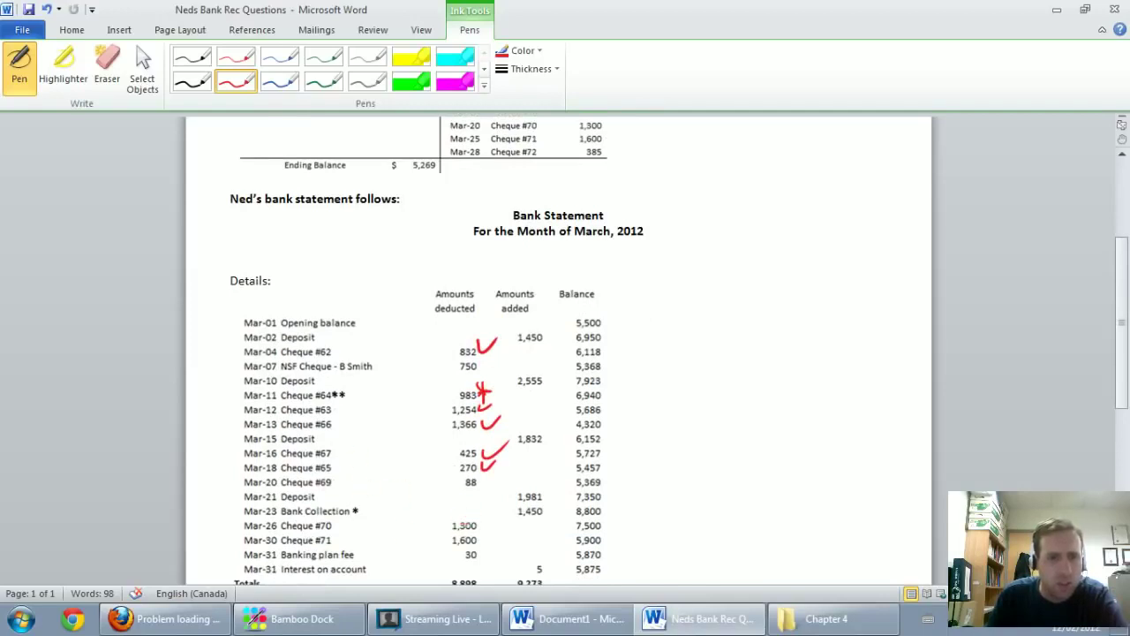
scroll(697, 375, "up", 1)
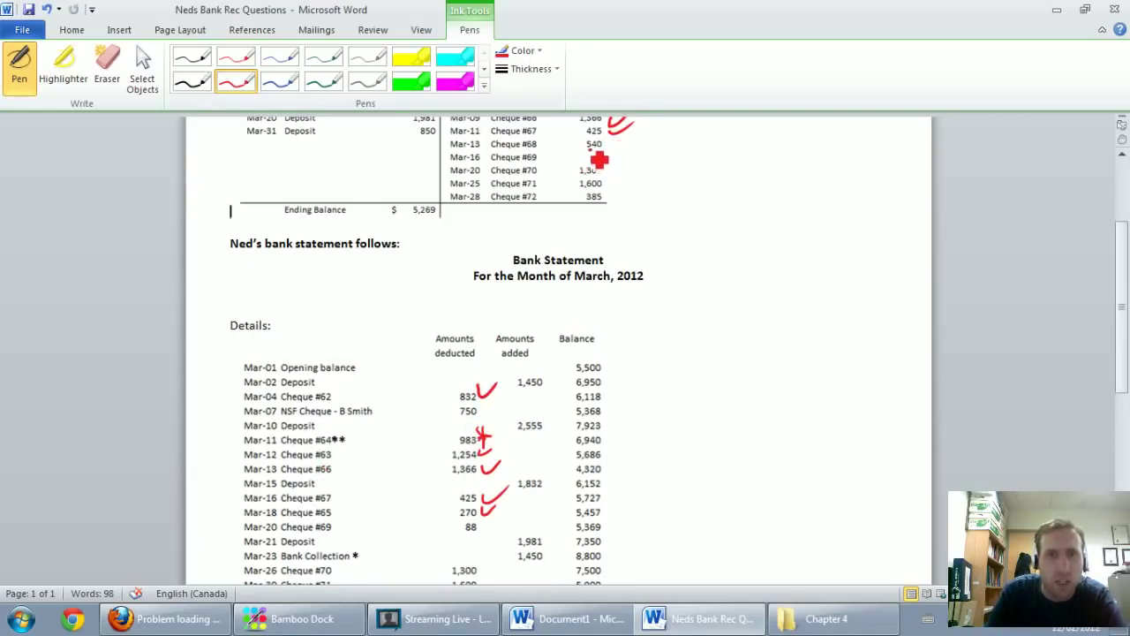
mouse_move(598, 159)
left_mouse_down()
mouse_move(586, 156)
mouse_move(600, 141)
mouse_move(616, 156)
left_mouse_up()
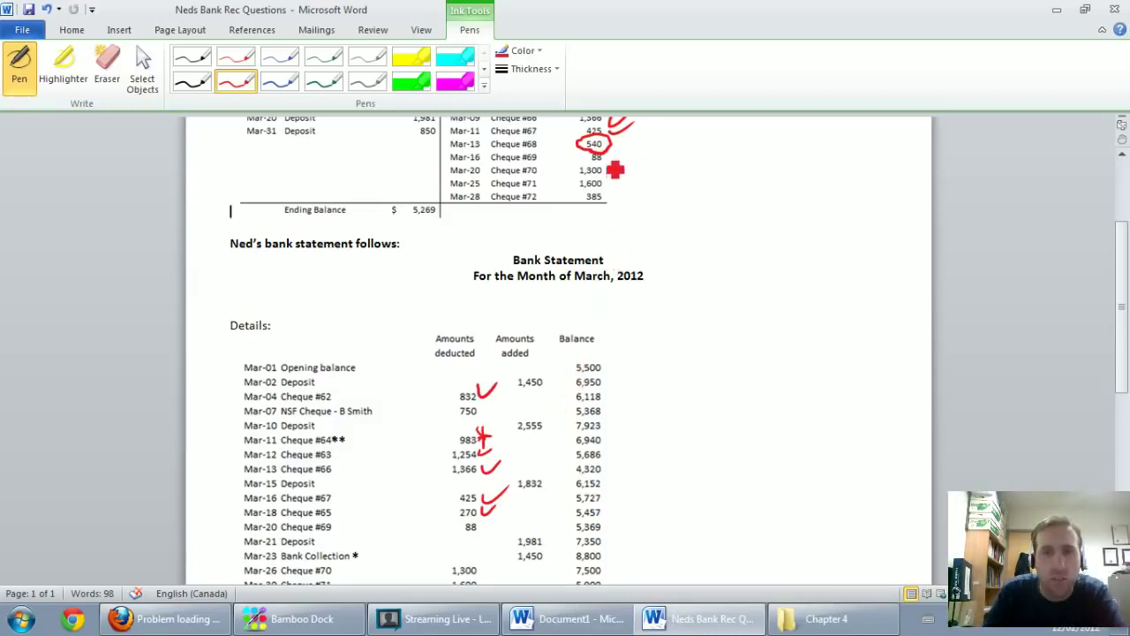
Tick Cheques #69, #70 and #71 in red in both records, and circle Cheque #72's 385 in the cash T-account.
left_click_drag(608, 148, 630, 140)
left_click_drag(481, 524, 497, 520)
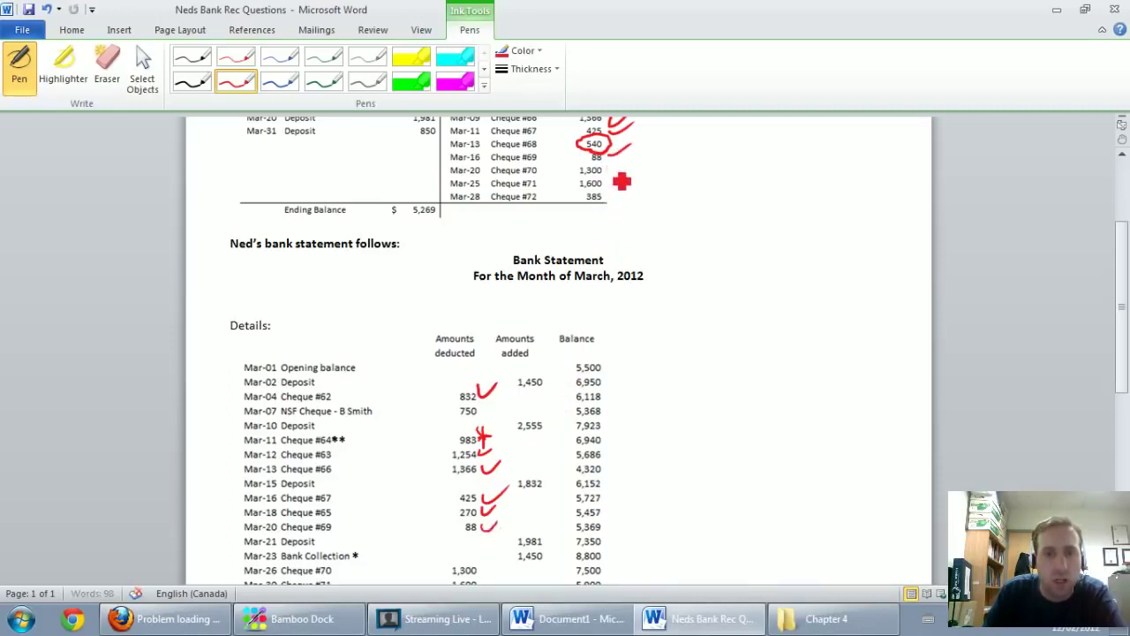
left_click_drag(608, 173, 637, 164)
left_click_drag(484, 561, 502, 557)
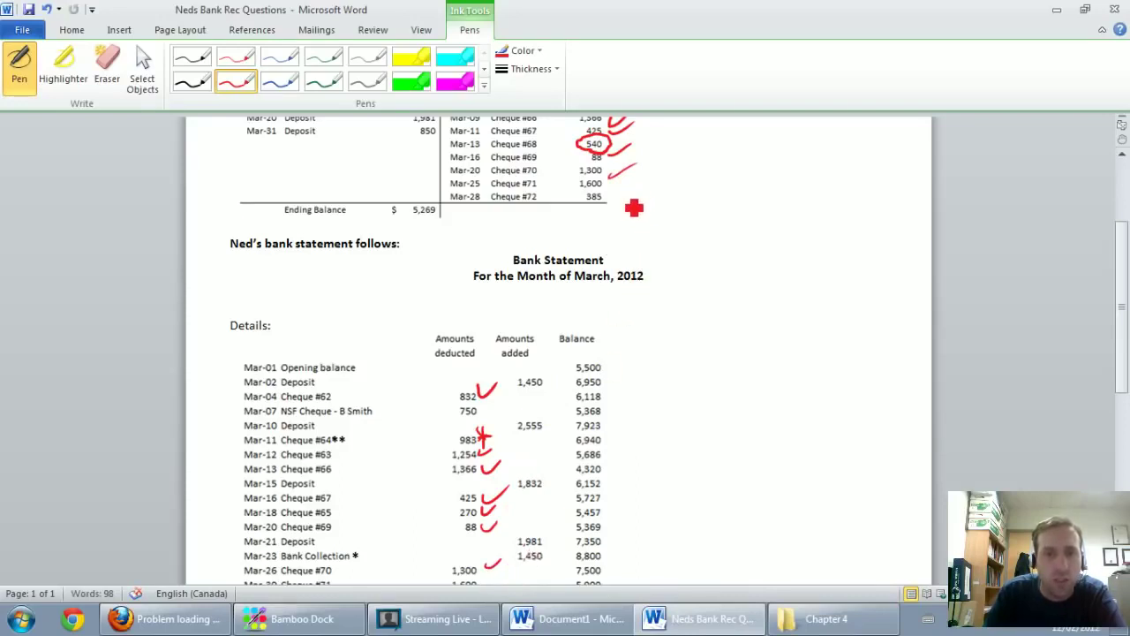
scroll(630, 207, "down", 1)
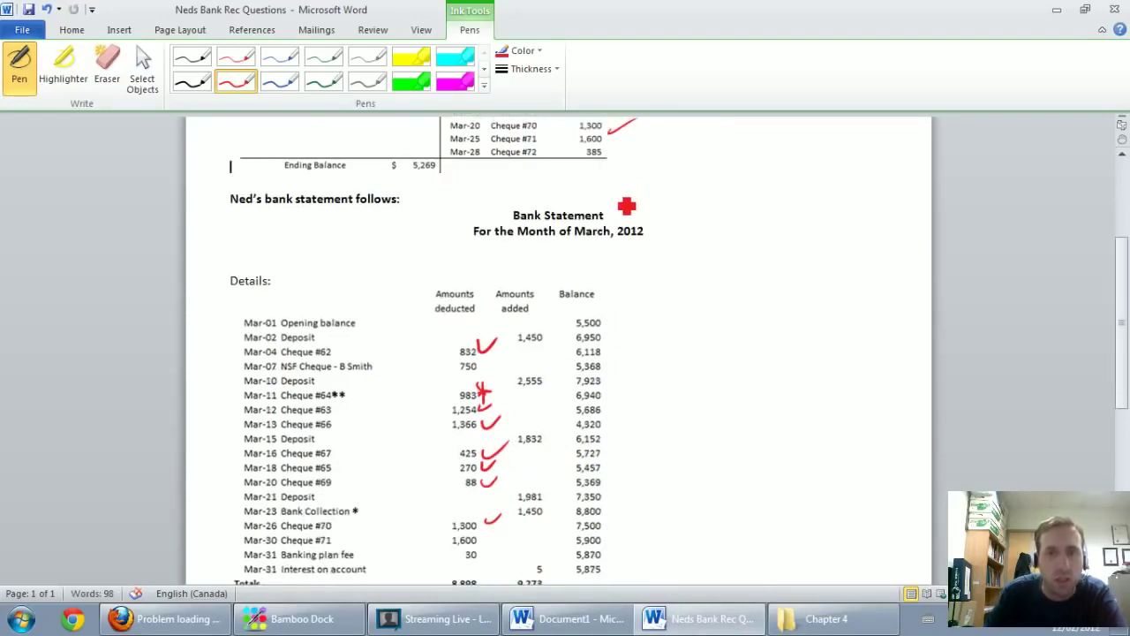
left_click_drag(606, 137, 625, 130)
left_click_drag(481, 534, 501, 526)
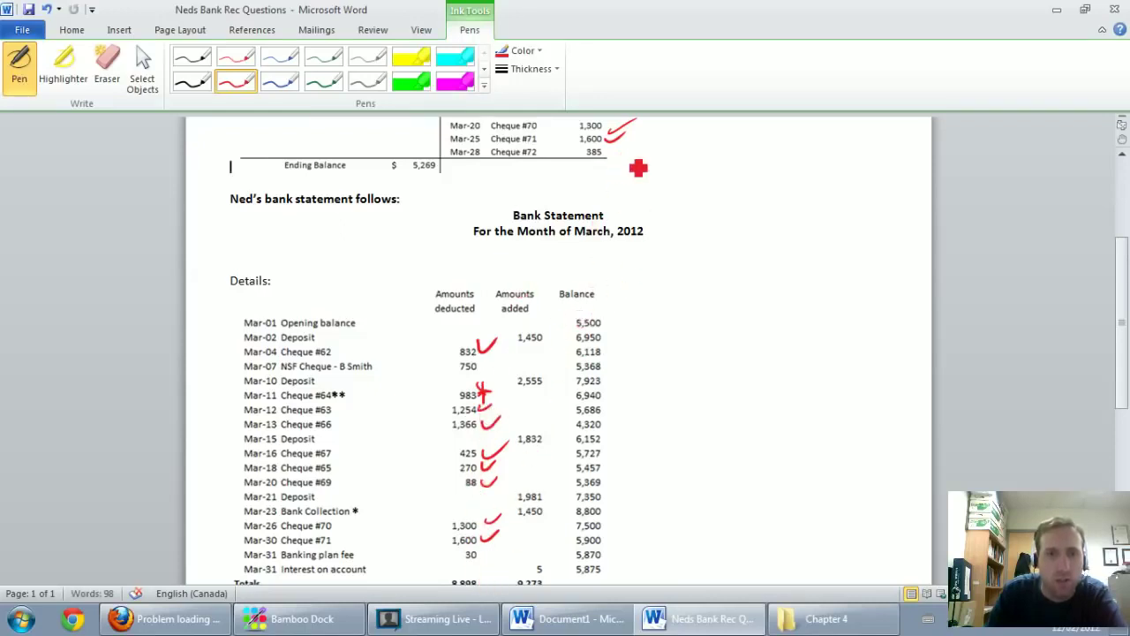
mouse_move(607, 173)
left_mouse_down()
mouse_move(589, 157)
mouse_move(618, 171)
left_mouse_up()
scroll(624, 166, "up", 3)
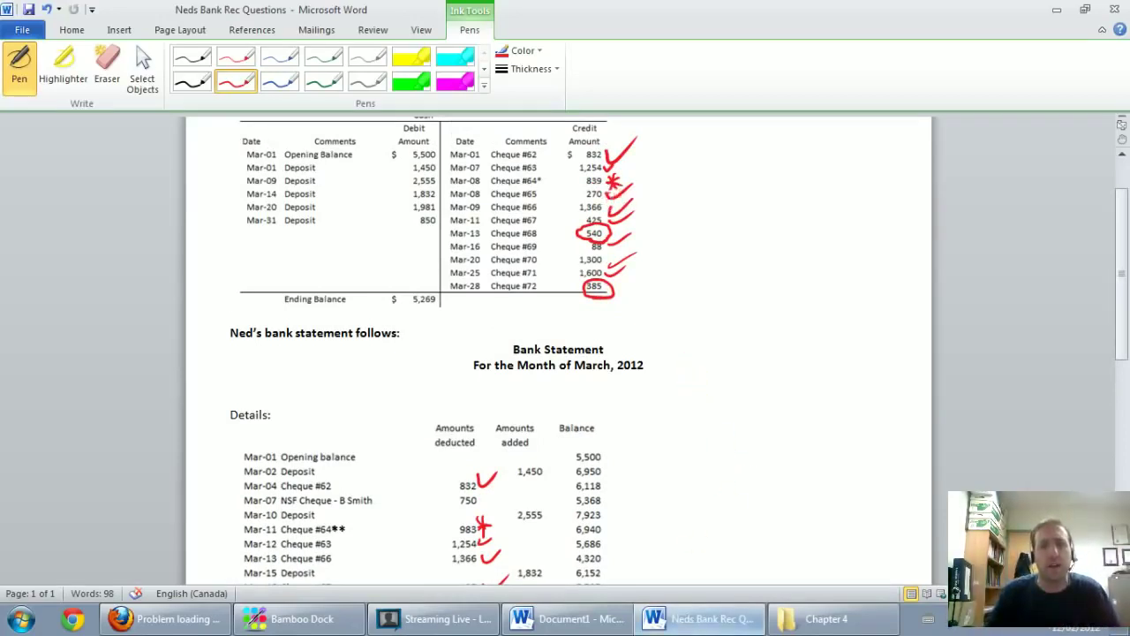
In the reconciliation document, handwrite "Cheque #68 540" under "Outstanding cheques" with the thicker black pen.
left_click(700, 629)
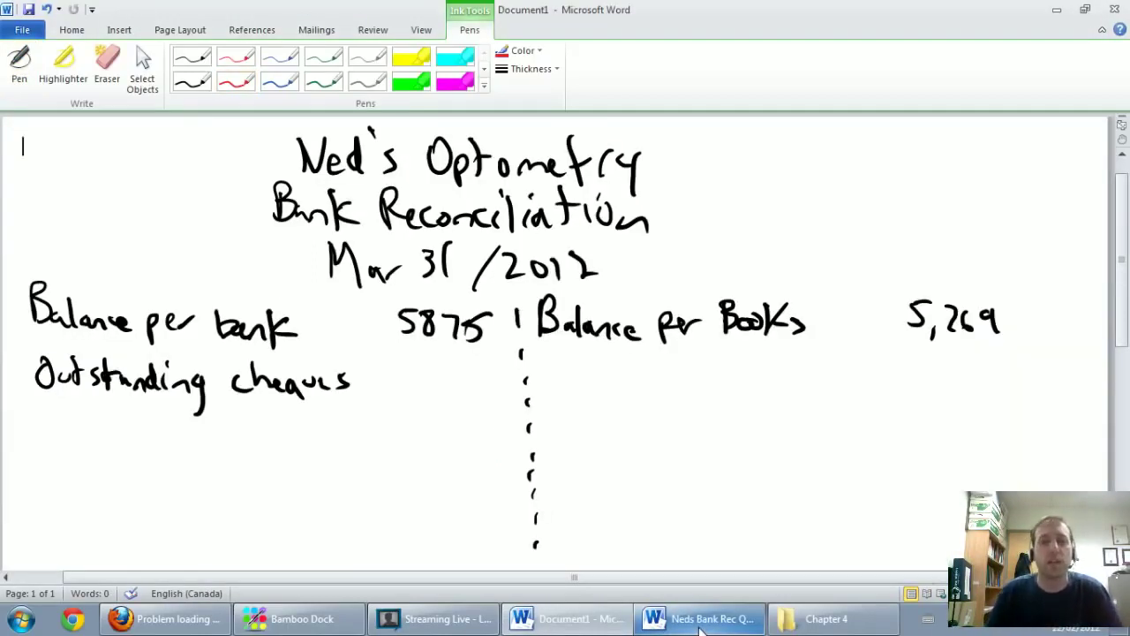
left_click(701, 628)
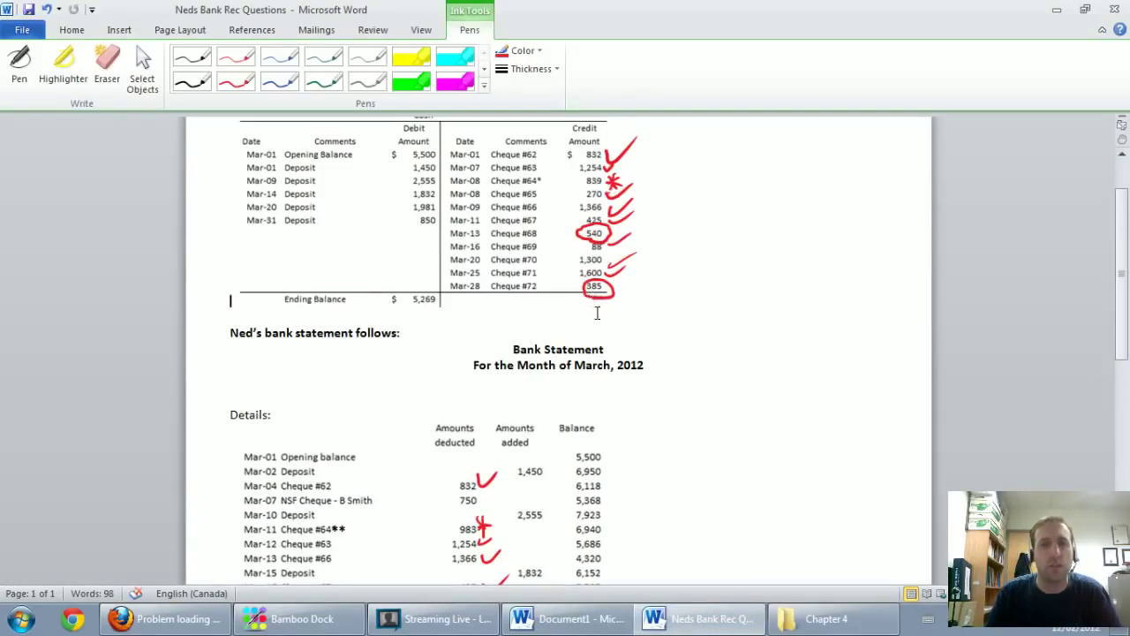
left_click(700, 628)
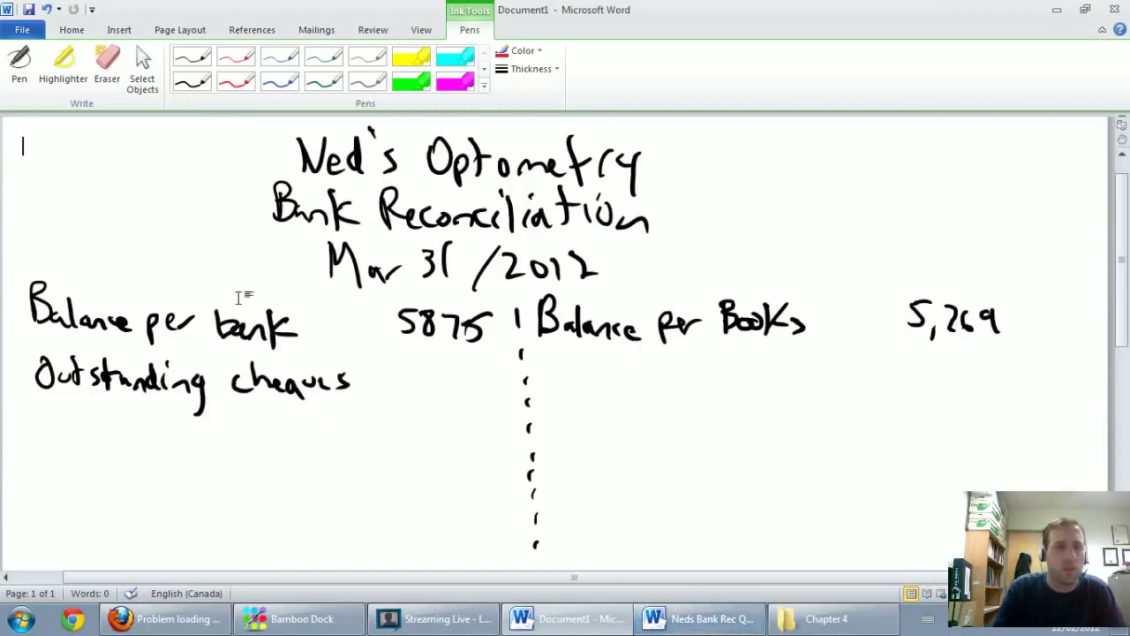
left_click(191, 81)
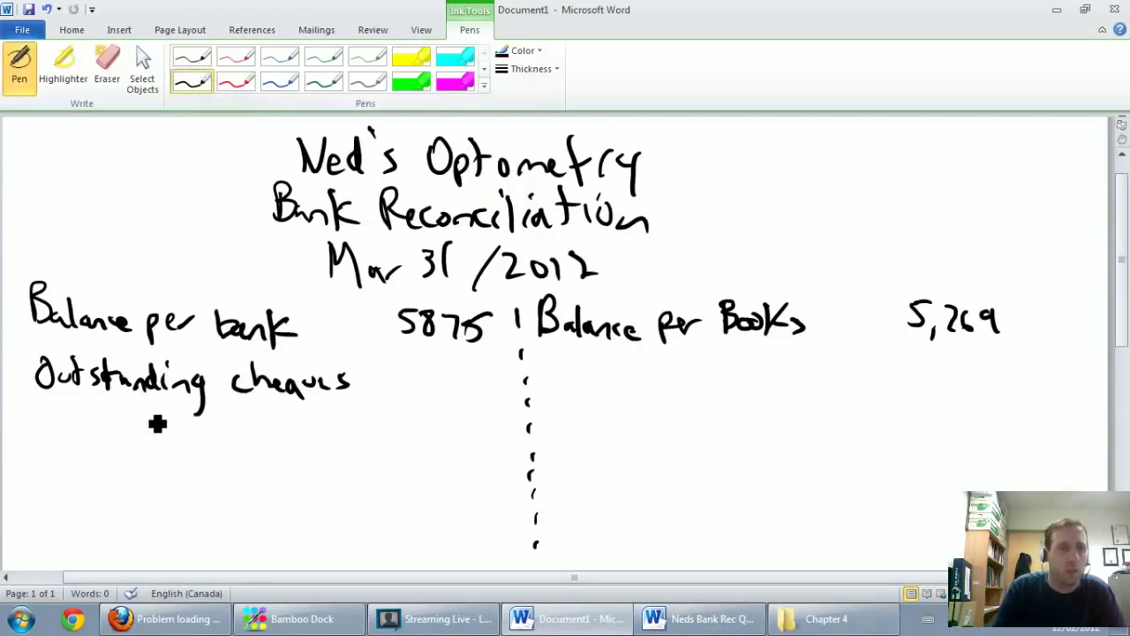
left_click_drag(109, 409, 104, 425)
mouse_move(116, 404)
left_mouse_down()
mouse_move(116, 425)
mouse_move(176, 439)
mouse_move(212, 432)
mouse_move(223, 453)
mouse_move(247, 430)
mouse_move(260, 439)
mouse_move(366, 424)
mouse_move(374, 433)
left_mouse_up()
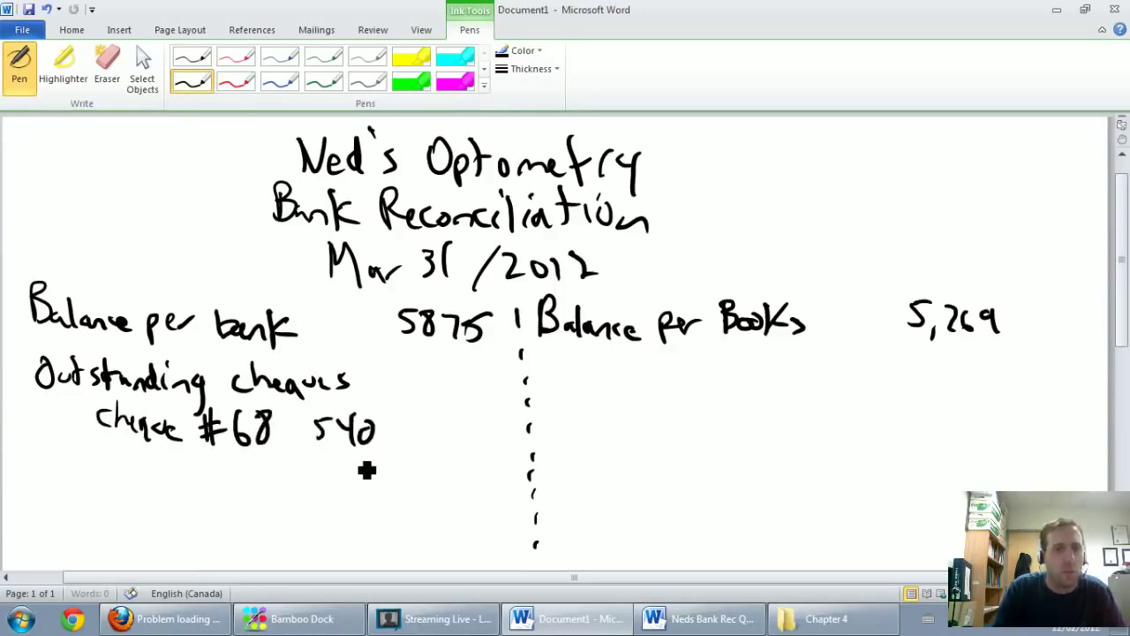
Handwrite "Cheque #72 385" below Cheque #68 with the thinner black pen, underline the amounts and write the total 925.
left_click(589, 619)
left_click(594, 629)
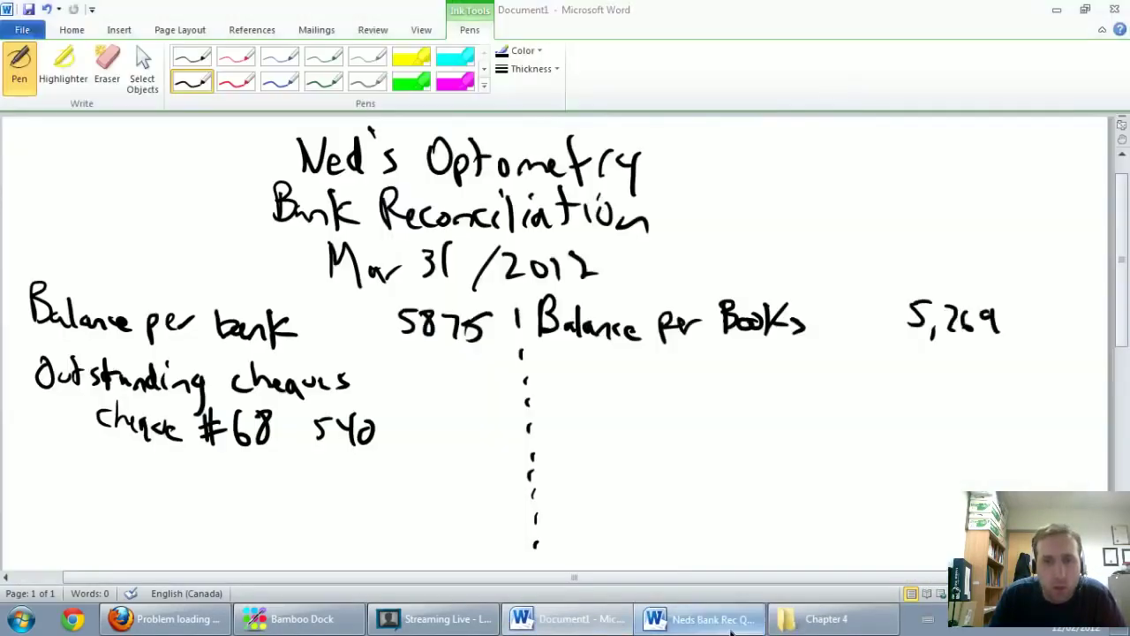
left_click(710, 618)
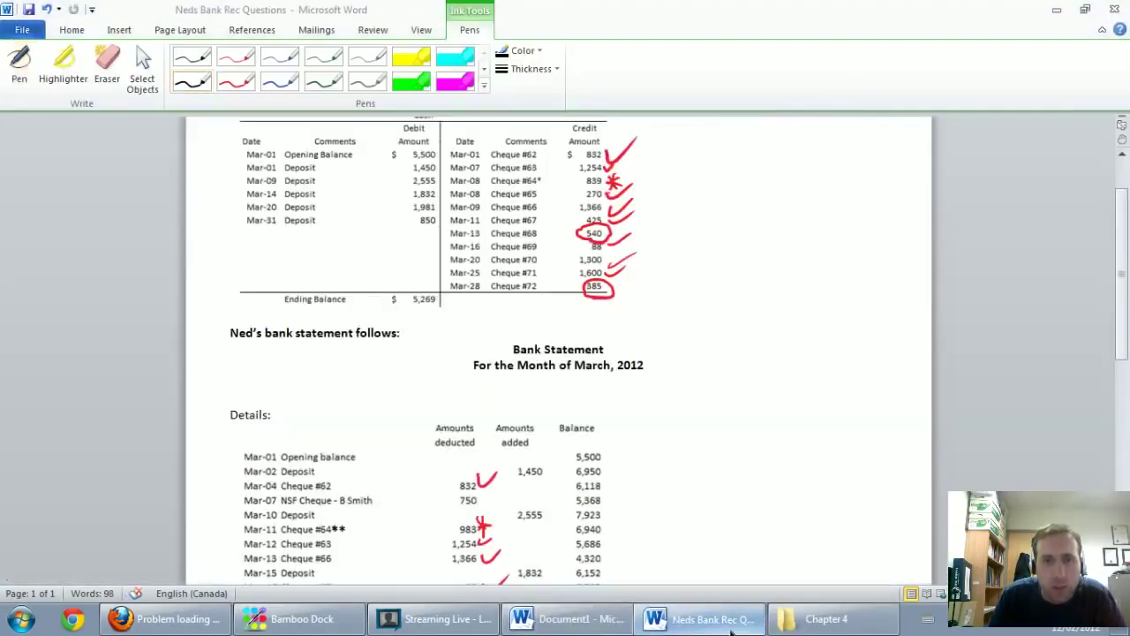
left_click(574, 618)
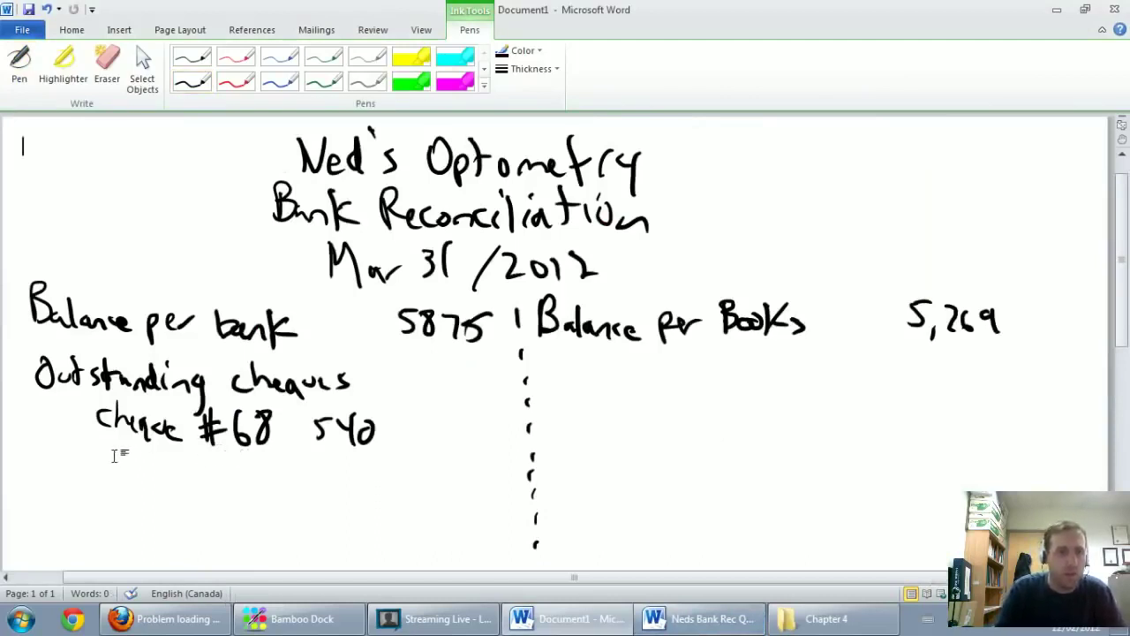
left_click(199, 61)
mouse_move(103, 453)
left_mouse_down()
mouse_move(113, 474)
mouse_move(142, 476)
mouse_move(235, 485)
mouse_move(257, 468)
mouse_move(327, 487)
mouse_move(351, 468)
mouse_move(390, 477)
left_mouse_up()
left_click_drag(311, 501, 388, 496)
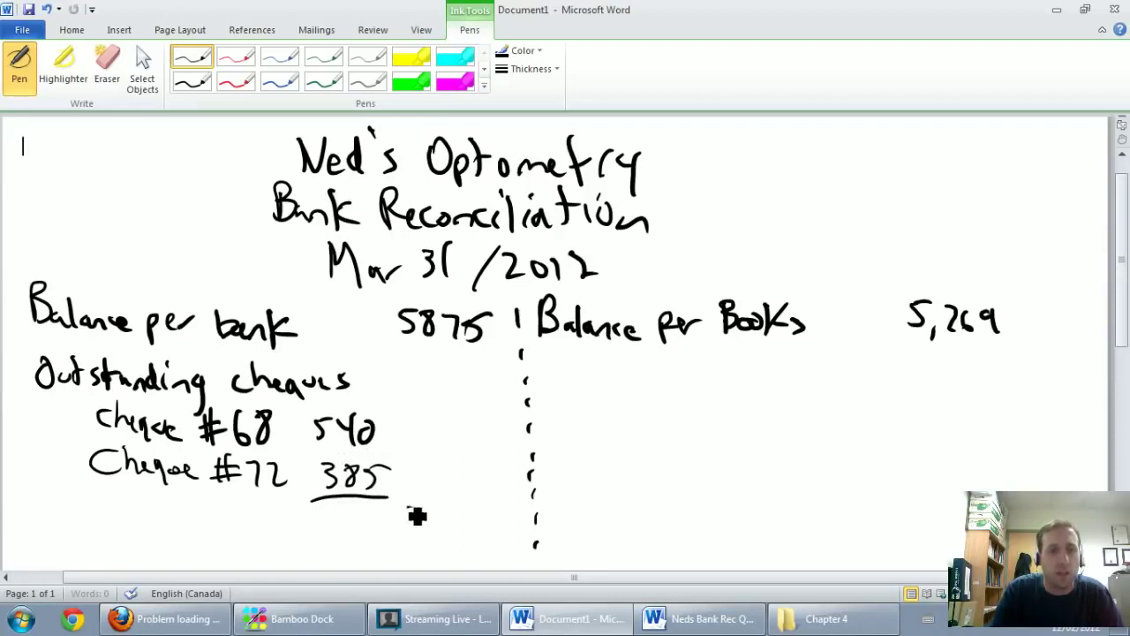
mouse_move(422, 510)
left_mouse_down()
mouse_move(419, 534)
mouse_move(472, 527)
left_mouse_up()
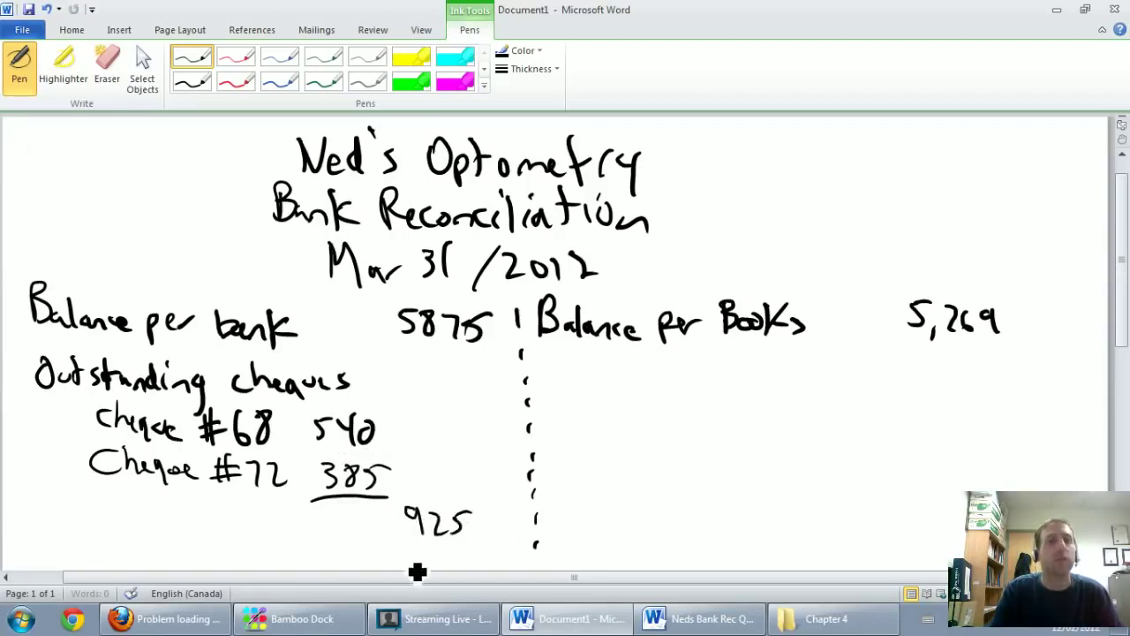
scroll(442, 565, "down", 3)
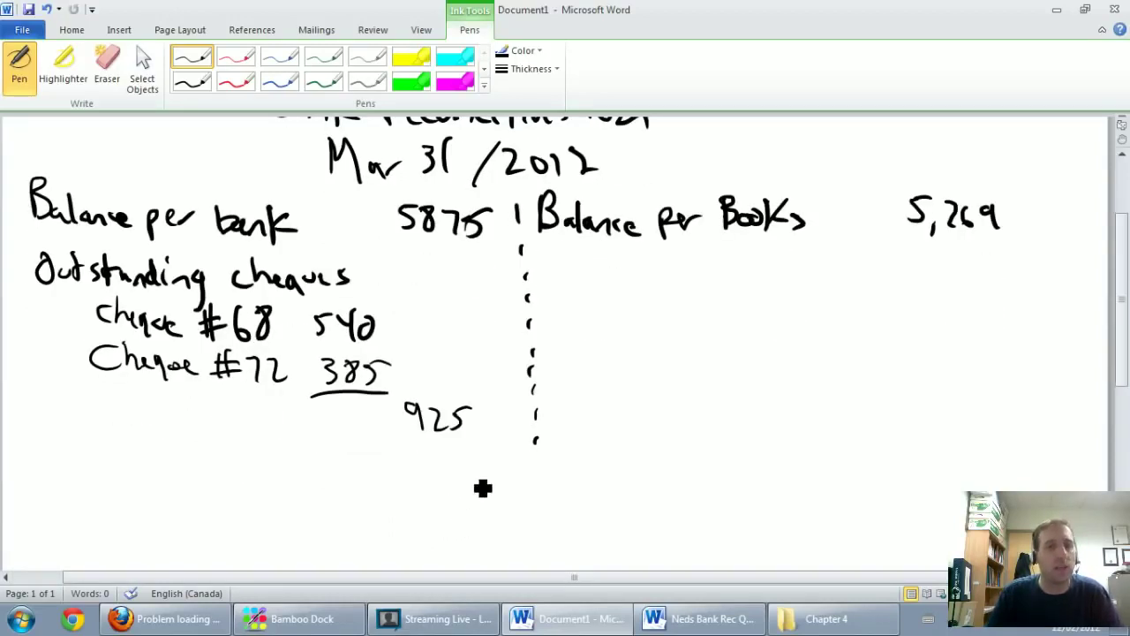
In the questions document, tick the 5,500 opening balance with the thinner red pen in both the cash T-account and bank statement.
left_click(710, 621)
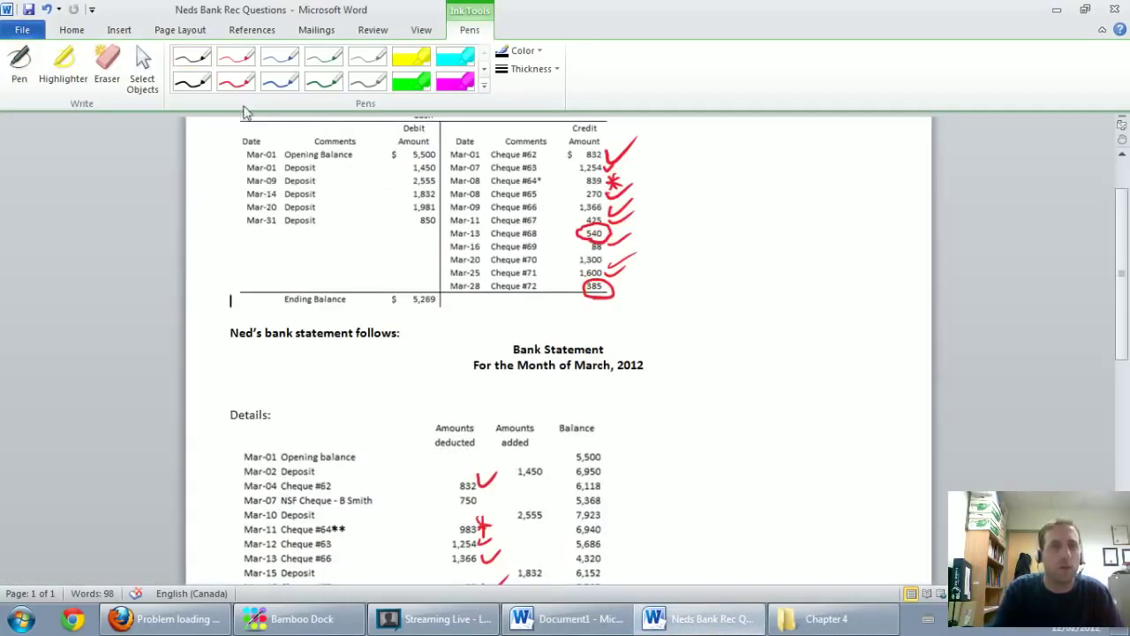
left_click(235, 57)
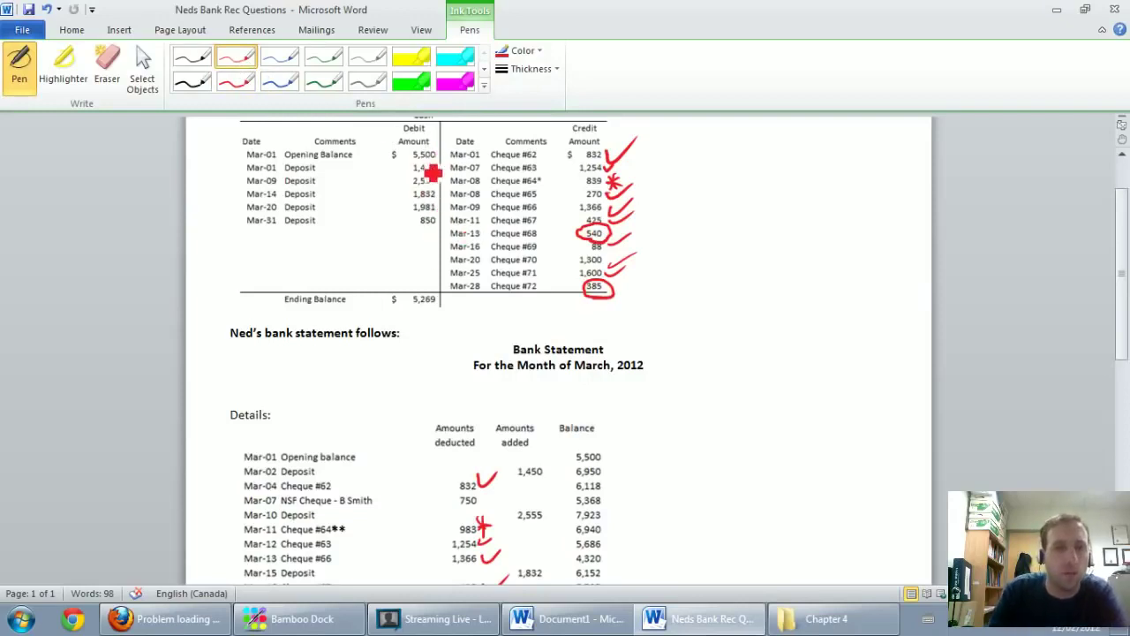
left_click_drag(405, 152, 415, 150)
left_click_drag(604, 457, 624, 446)
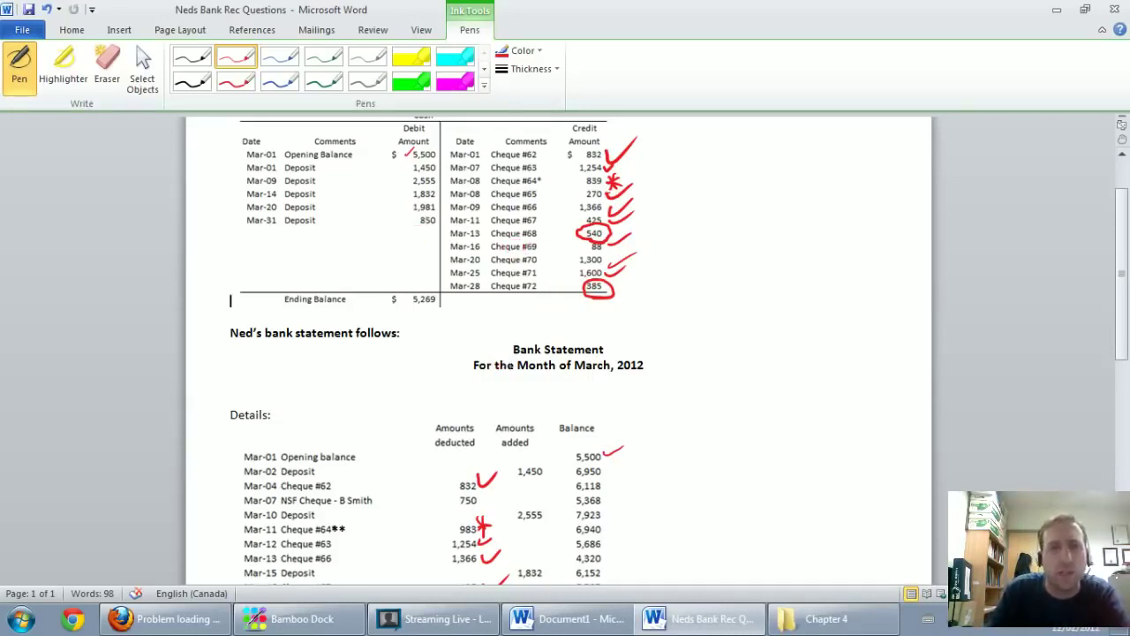
Tick the 1,450, 2,555, 1,832 and 1,981 deposits in red in both the cash T-account and the bank statement.
left_click_drag(406, 164, 428, 162)
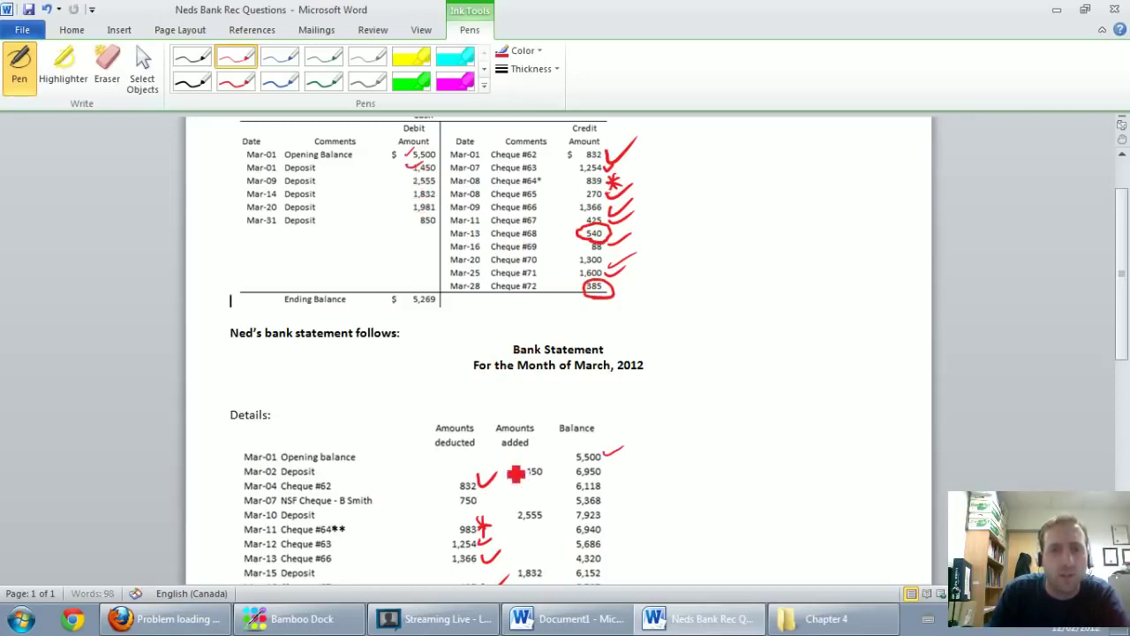
left_click_drag(511, 466, 528, 454)
left_click_drag(405, 180, 423, 177)
left_click_drag(511, 510, 528, 506)
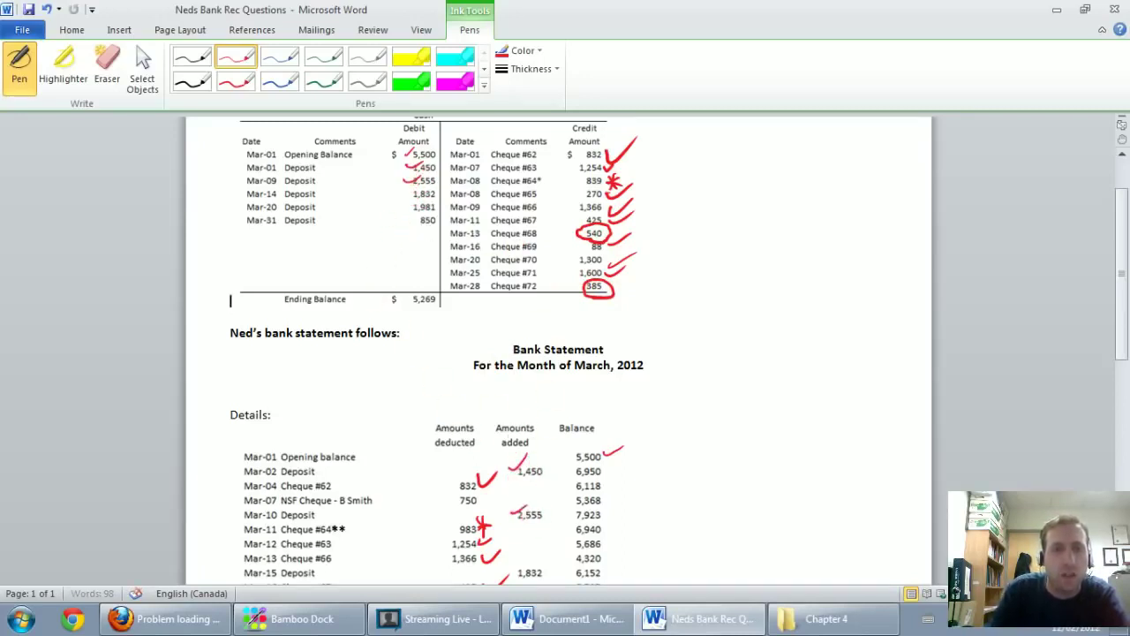
left_click_drag(408, 193, 425, 188)
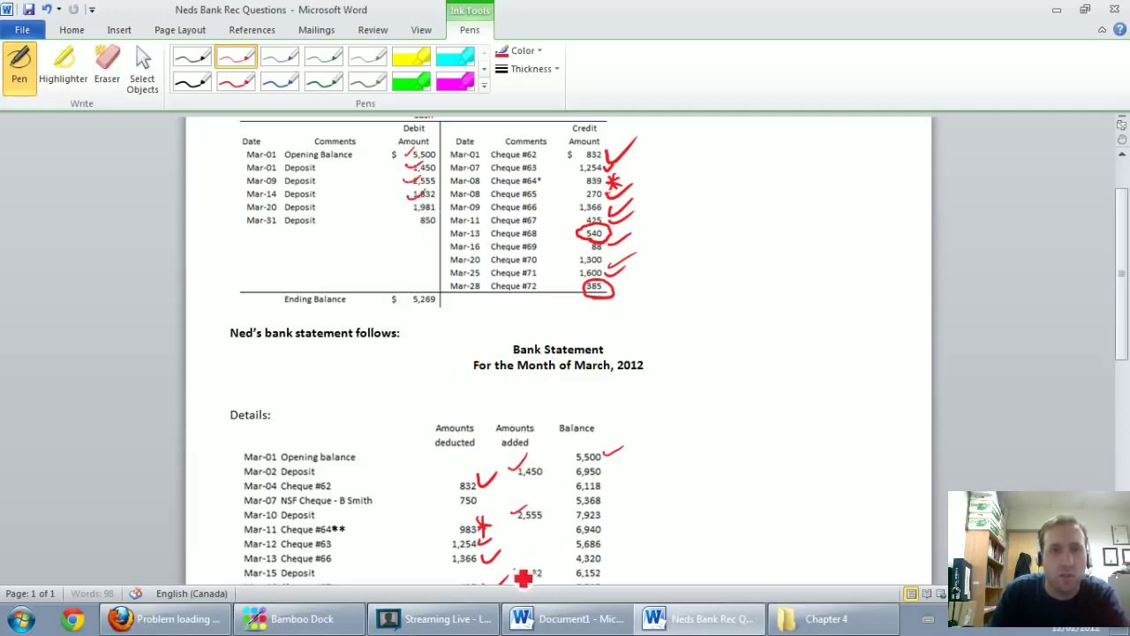
left_click_drag(513, 567, 535, 553)
scroll(539, 575, "down", 2)
scroll(549, 555, "up", 1)
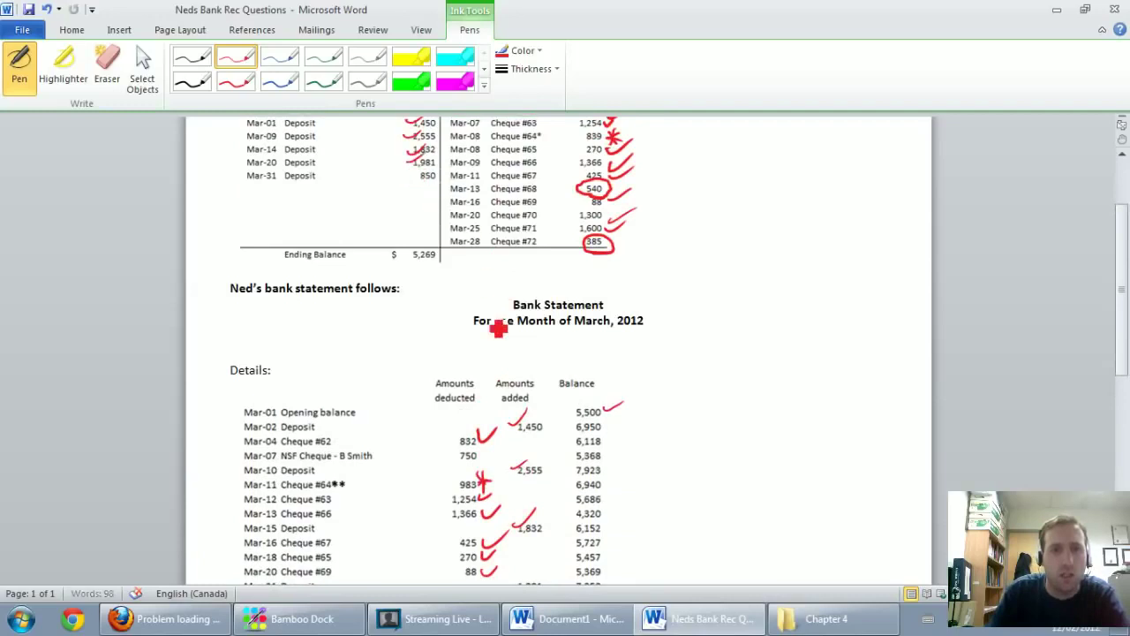
left_click_drag(547, 577, 569, 565)
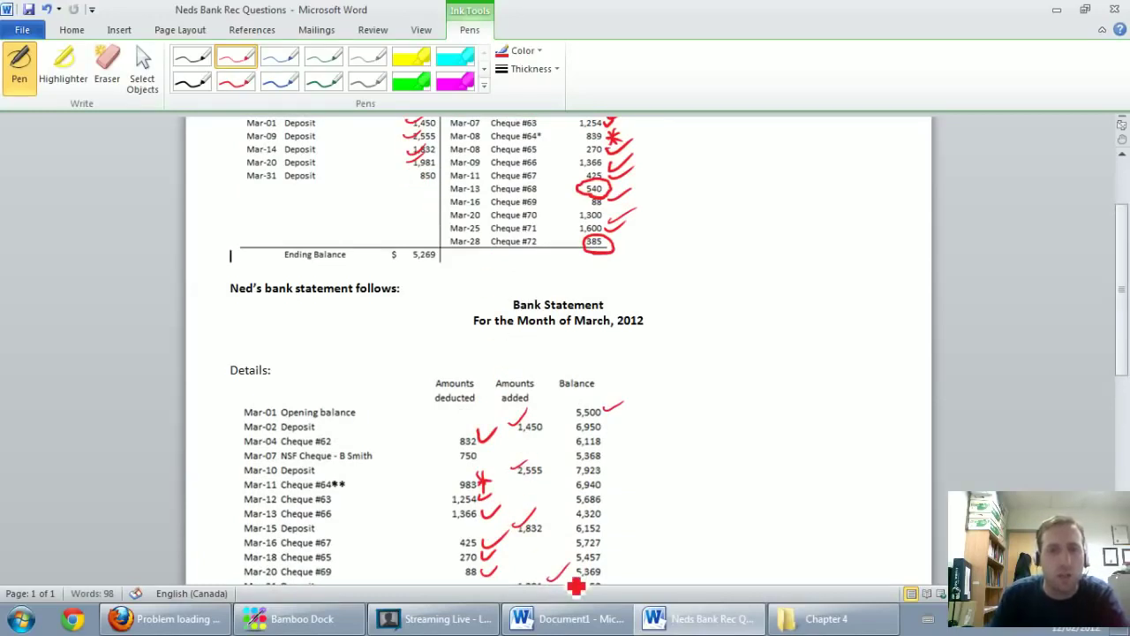
Compare the remaining deposits with the bank statement and circle the unmatched Mar-31 deposit of 850 in red in the cash T-account.
scroll(576, 585, "down", 1)
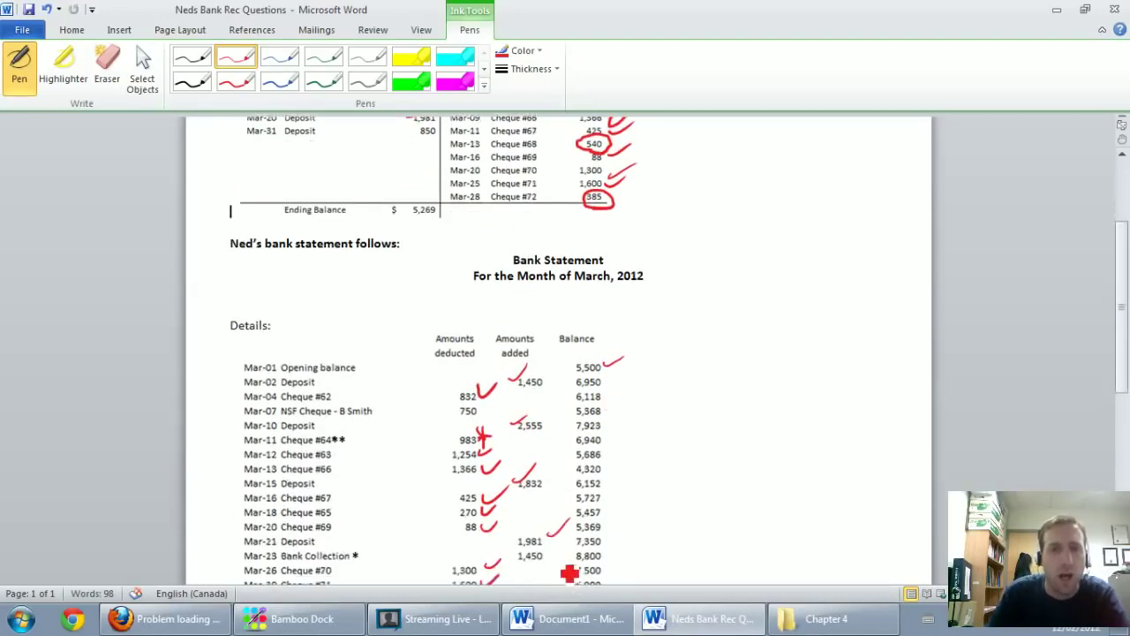
scroll(601, 250, "down", 2)
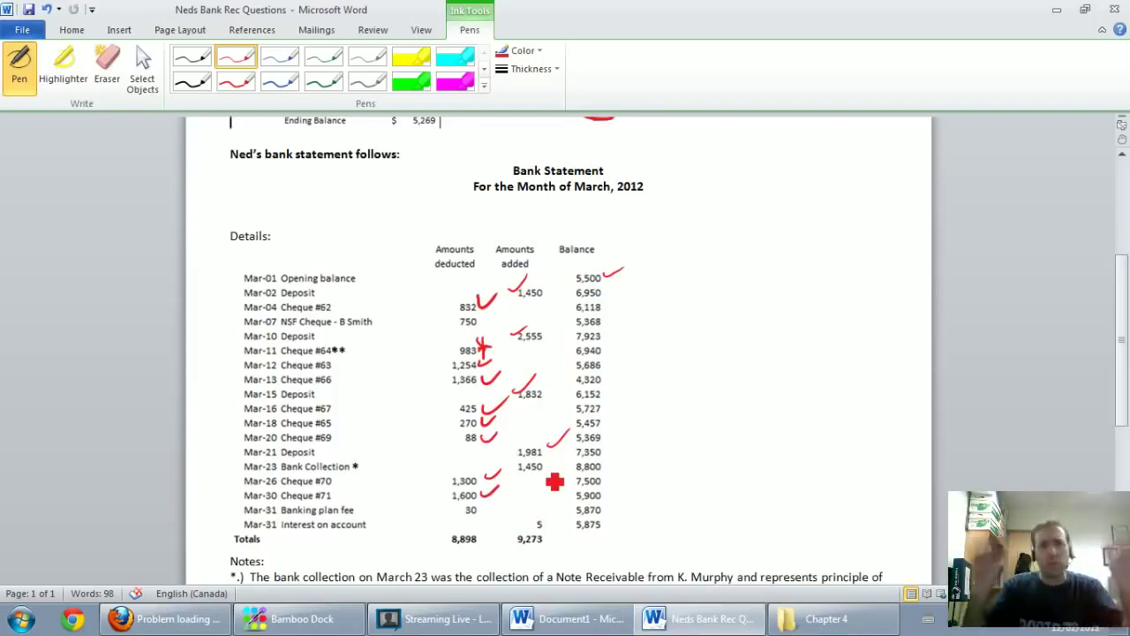
scroll(555, 481, "up", 2)
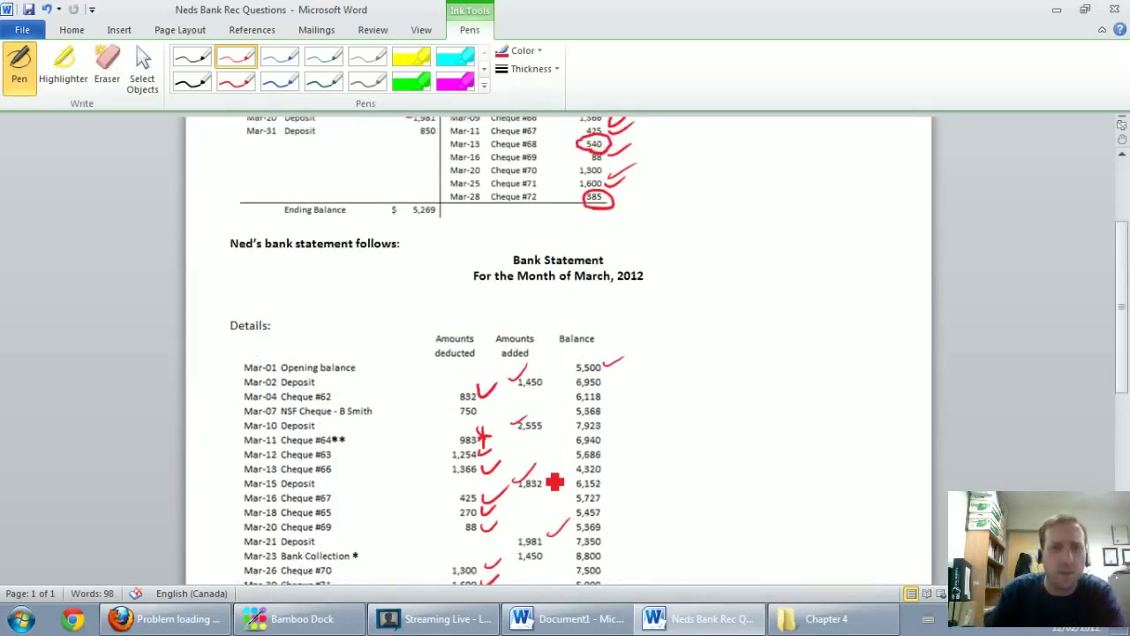
mouse_move(435, 156)
left_mouse_down()
mouse_move(414, 143)
mouse_move(441, 149)
left_mouse_up()
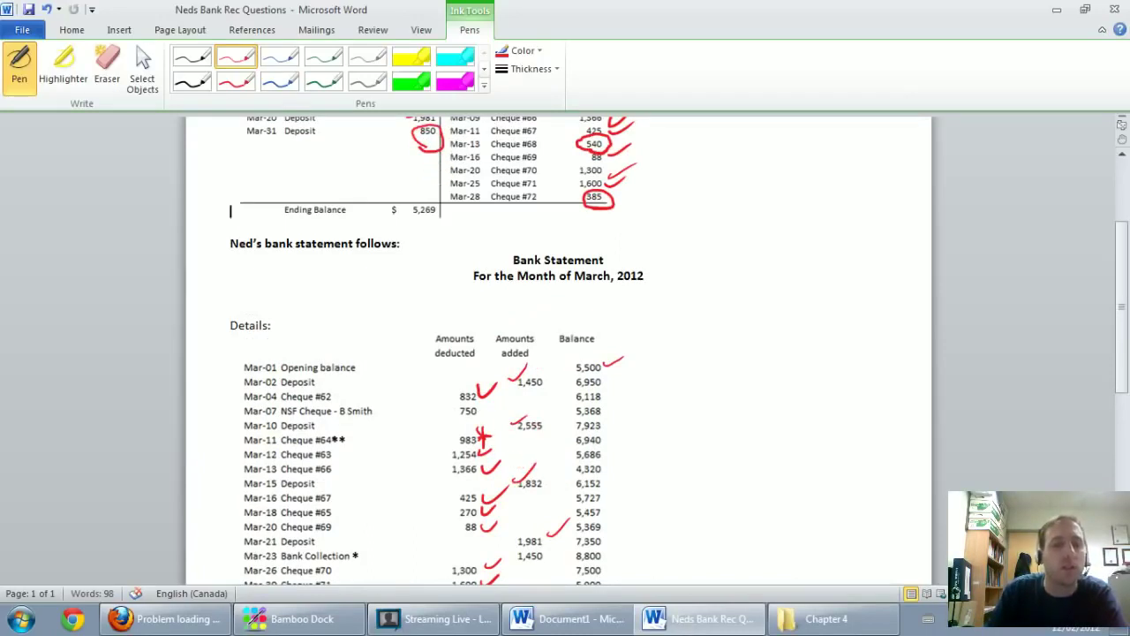
In the reconciliation document, handwrite "Deposit in transit" below the outstanding cheques with the thinner black pen.
left_click(623, 625)
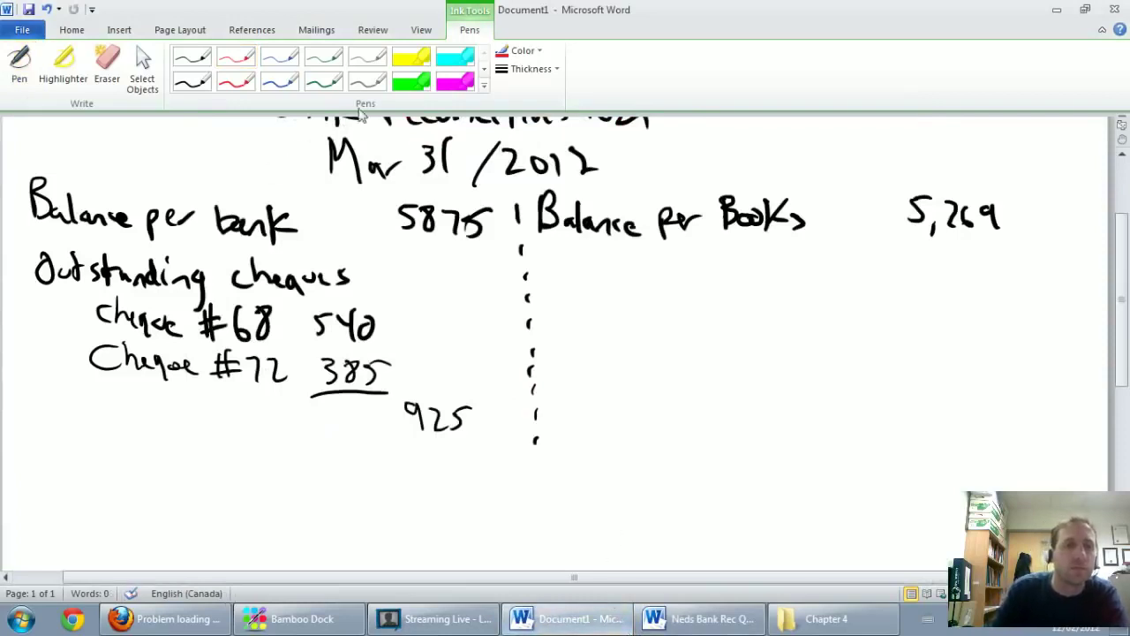
left_click(195, 64)
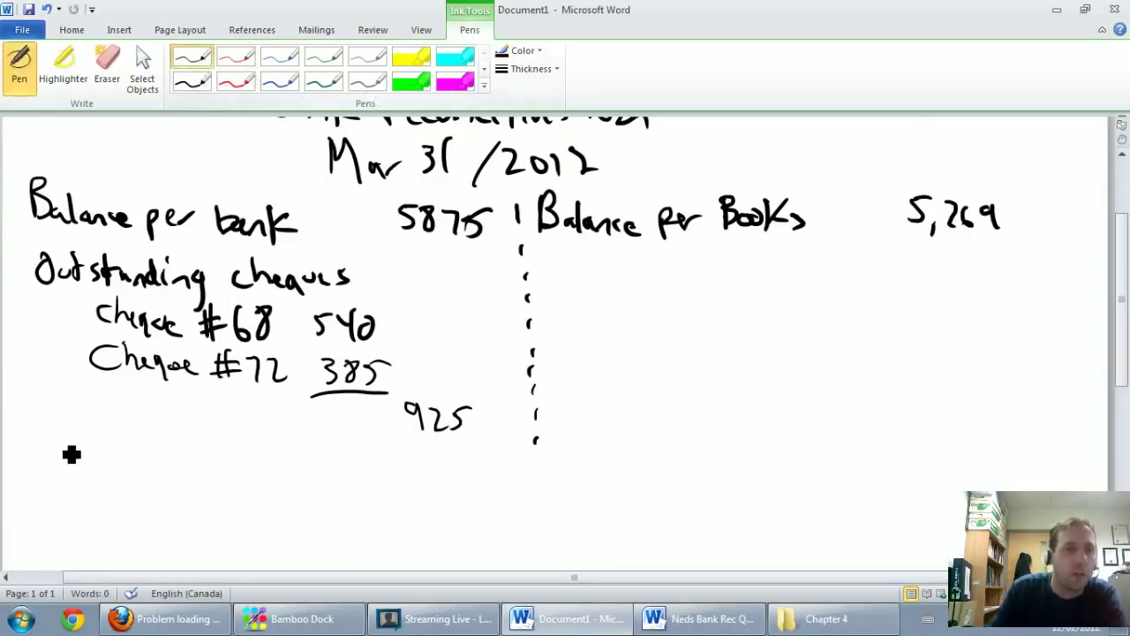
mouse_move(49, 440)
left_mouse_down()
mouse_move(59, 462)
mouse_move(96, 470)
left_mouse_up()
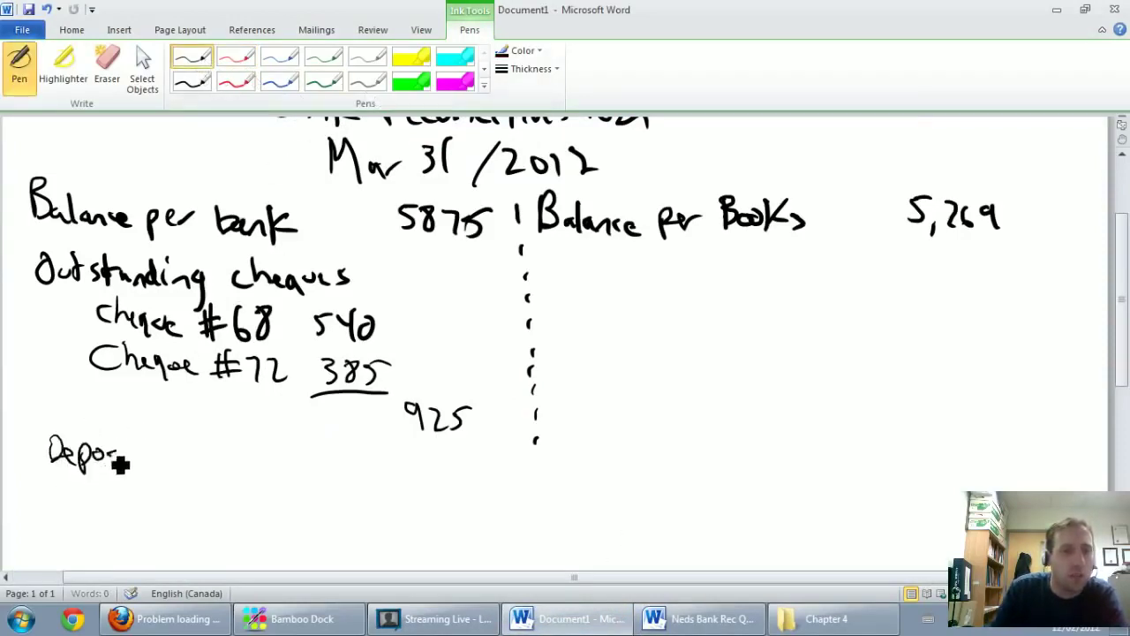
left_click_drag(126, 448, 126, 468)
mouse_move(135, 433)
left_mouse_down()
mouse_move(137, 470)
mouse_move(148, 449)
mouse_move(187, 466)
mouse_move(348, 469)
left_mouse_up()
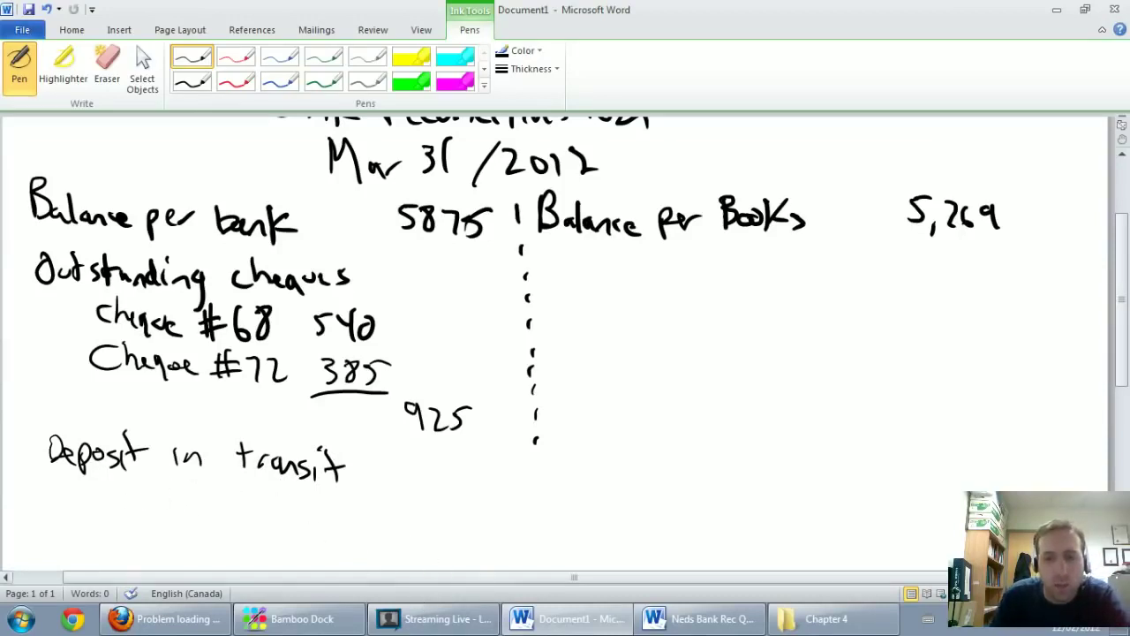
Check the circled deposit's date in the questions document, and handwrite "Mar 31" and 850 under "Deposit in transit" in the reconciliation.
left_click(699, 618)
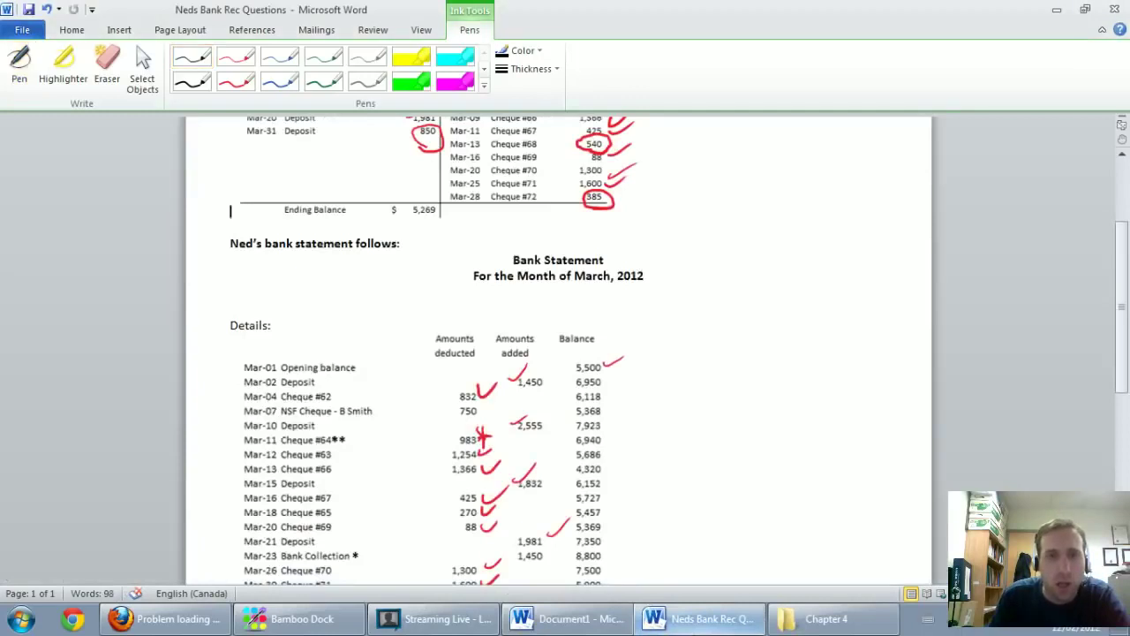
scroll(517, 392, "up", 1)
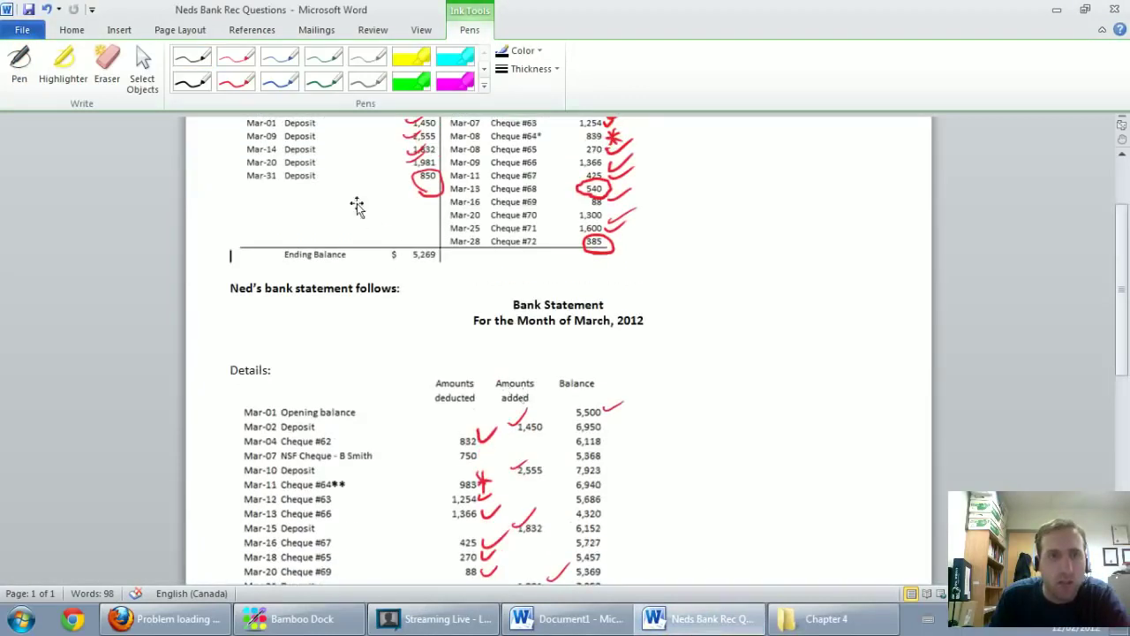
left_click(594, 618)
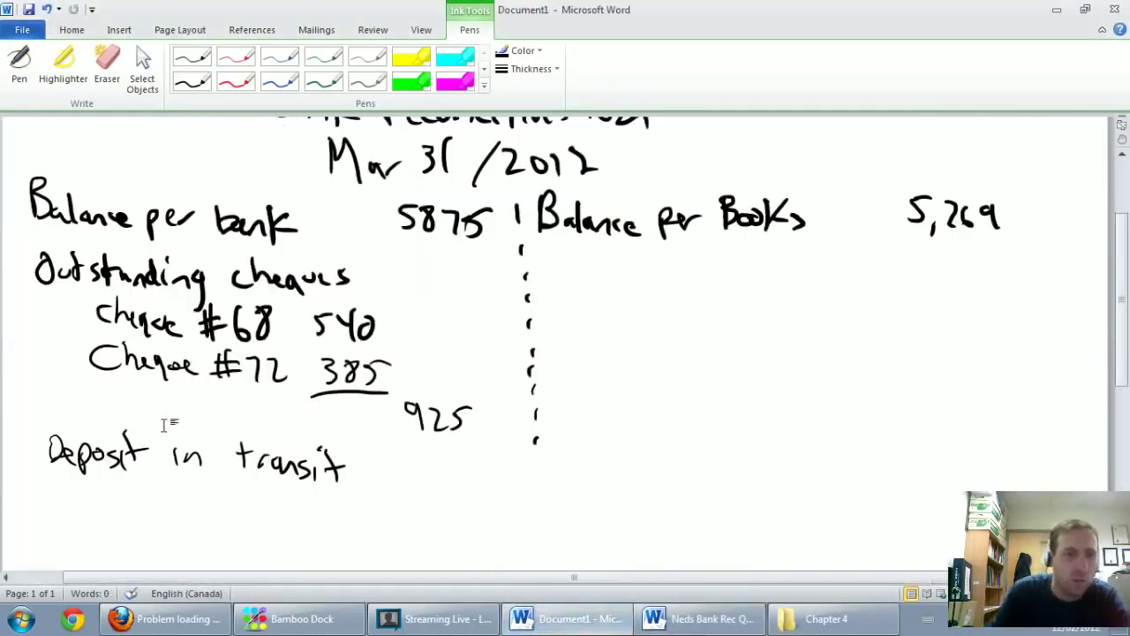
left_click(192, 58)
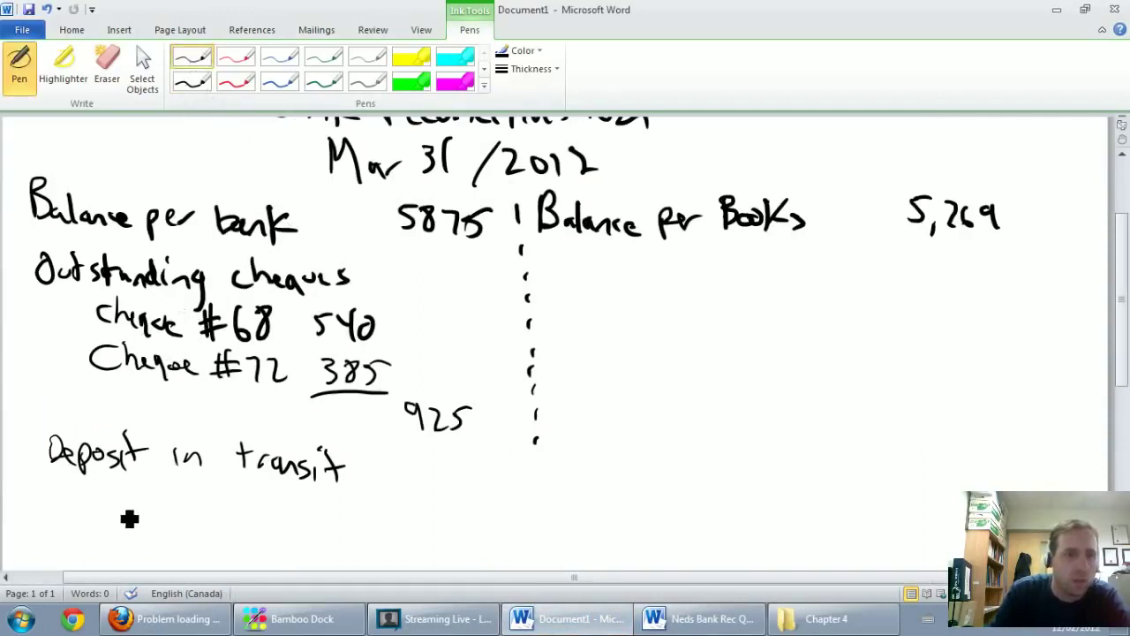
mouse_move(110, 501)
left_mouse_down()
mouse_move(118, 486)
mouse_move(192, 505)
left_mouse_up()
left_click_drag(205, 483, 205, 510)
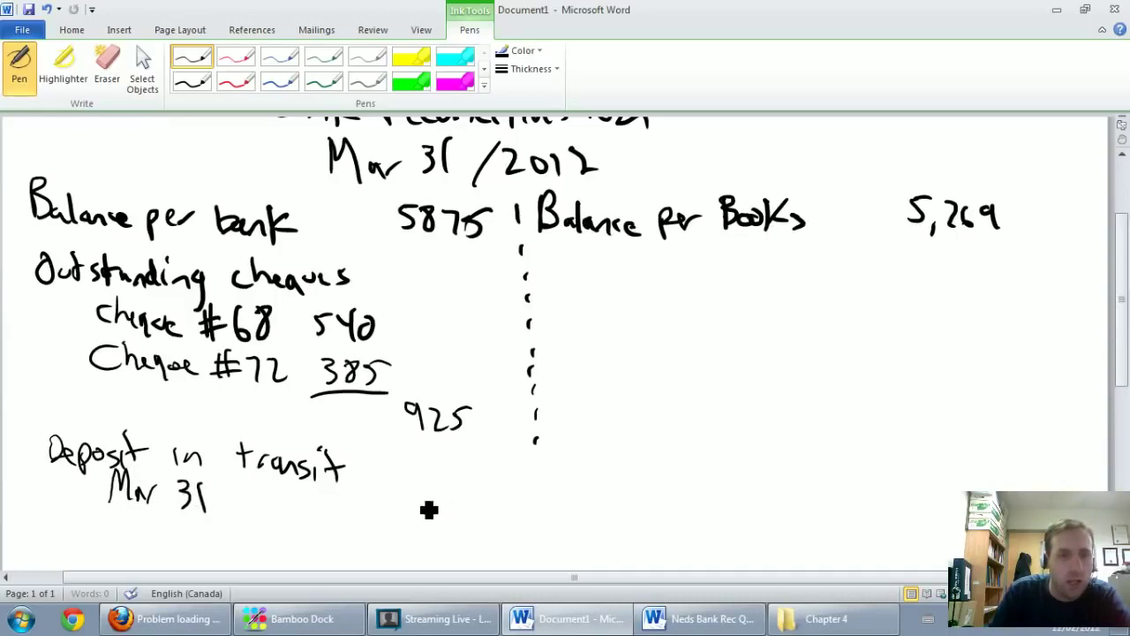
left_click_drag(430, 500, 483, 515)
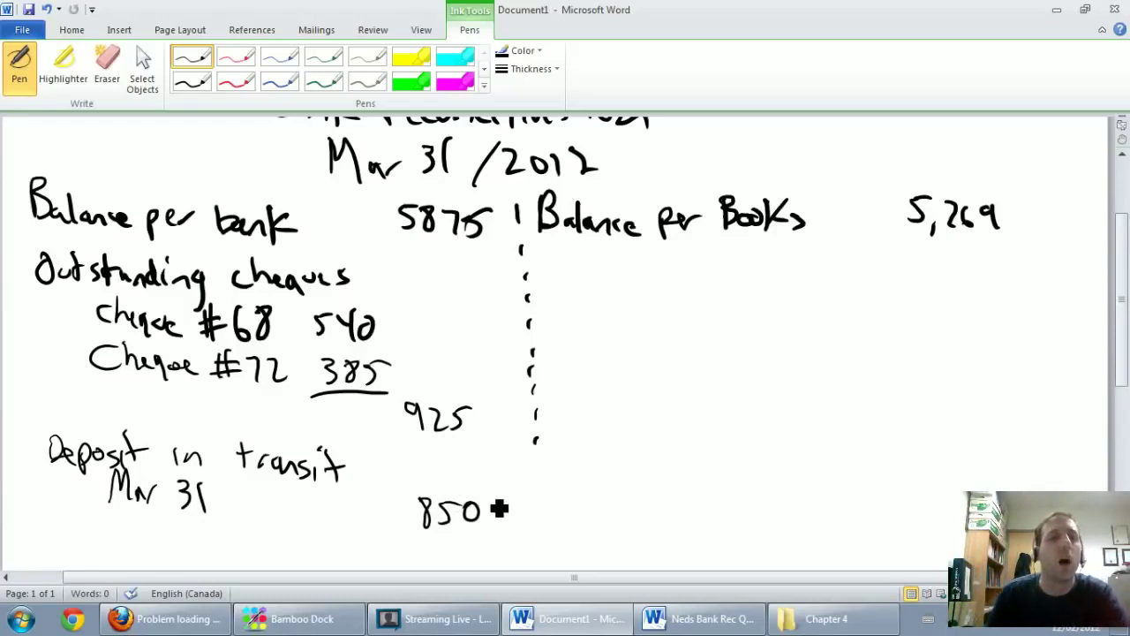
Draw parentheses around the 925 outstanding cheques total to mark it as a deduction.
scroll(499, 509, "down", 1)
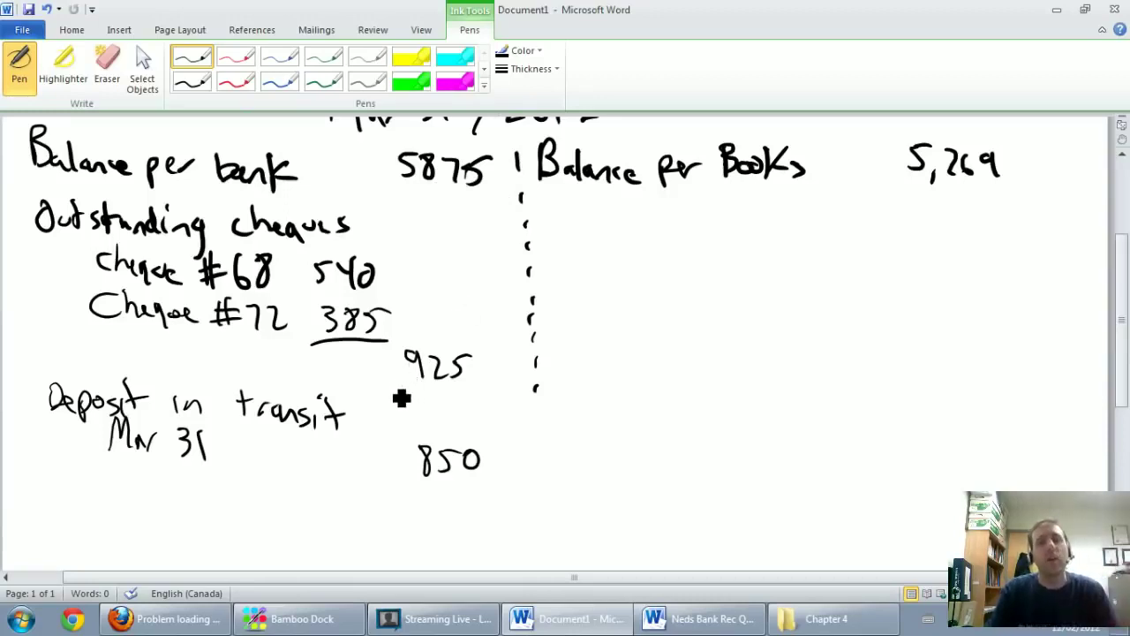
left_click_drag(402, 333, 399, 386)
left_click_drag(475, 335, 478, 383)
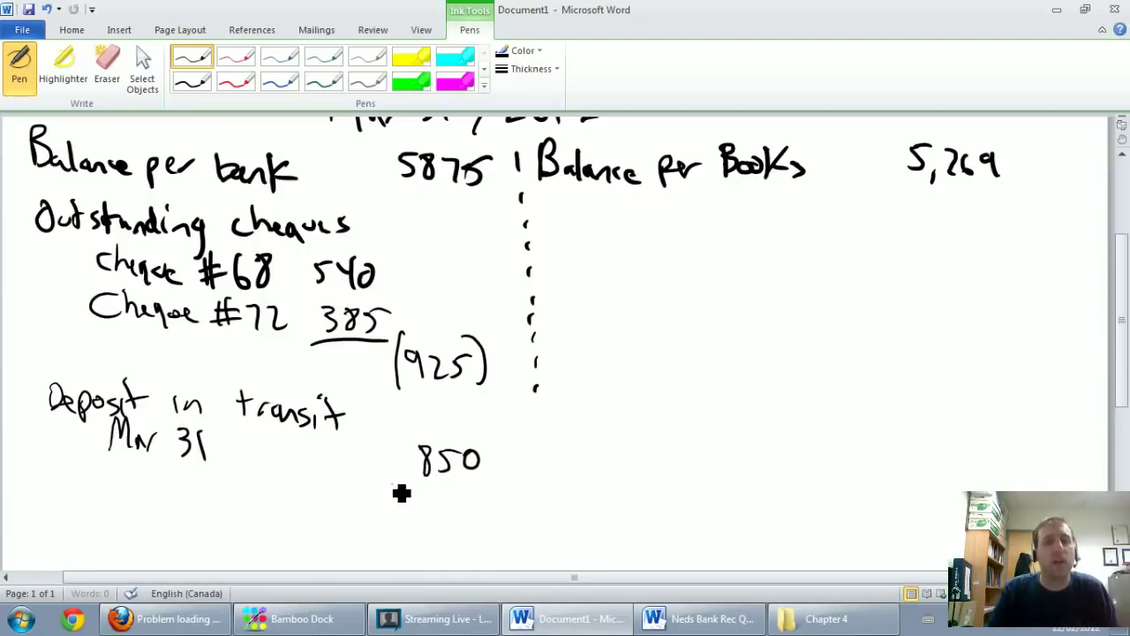
Rule a line under 850, write the double-underlined total 5,800 and label it "Reconciling balance".
left_click_drag(391, 484, 496, 483)
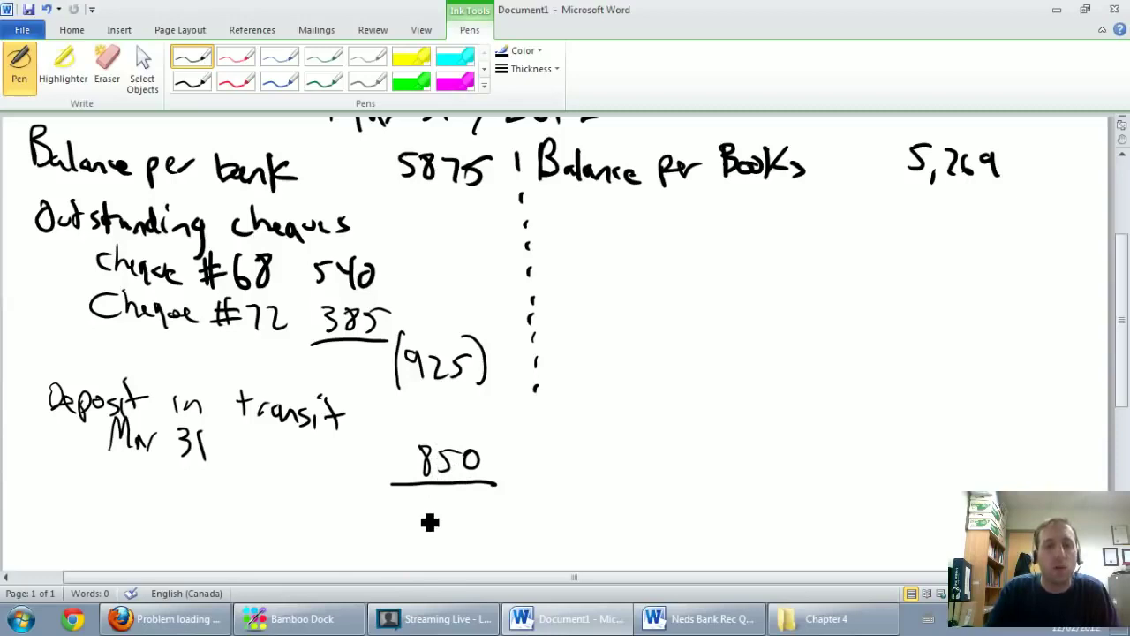
mouse_move(413, 511)
left_mouse_down()
mouse_move(507, 522)
mouse_move(500, 505)
mouse_move(434, 532)
mouse_move(474, 529)
left_mouse_up()
left_click_drag(402, 549, 489, 544)
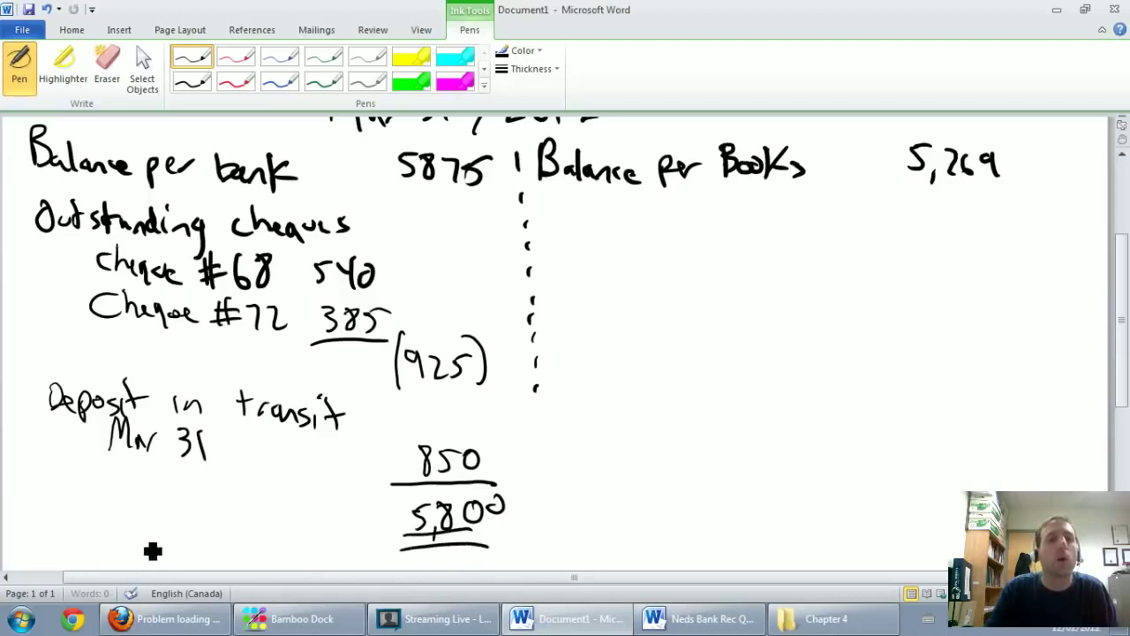
mouse_move(53, 499)
left_mouse_down()
mouse_move(55, 521)
mouse_move(104, 527)
mouse_move(177, 514)
mouse_move(204, 533)
mouse_move(285, 520)
mouse_move(282, 511)
mouse_move(354, 535)
left_mouse_up()
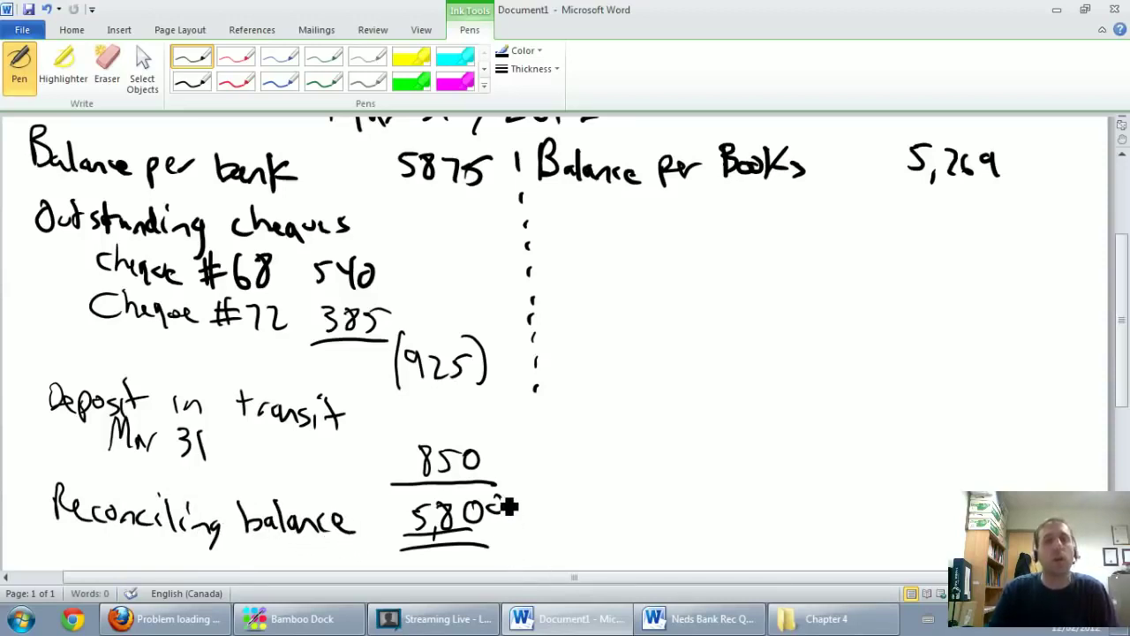